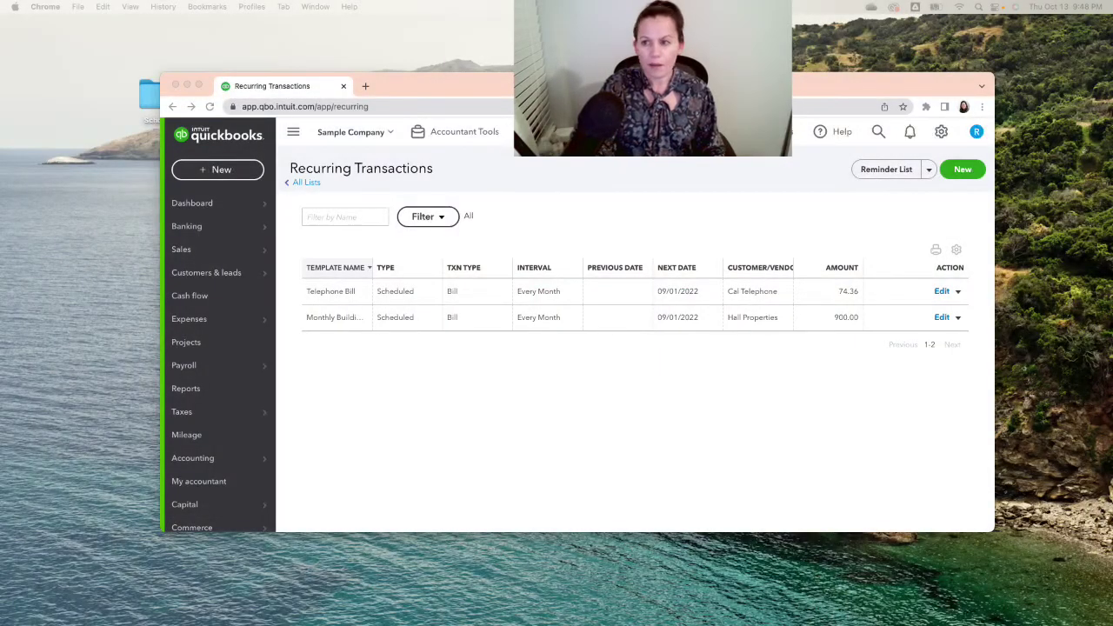
- Maximize the browser and open the Lists page via the gear menu's All Lists
left_click(200, 84)
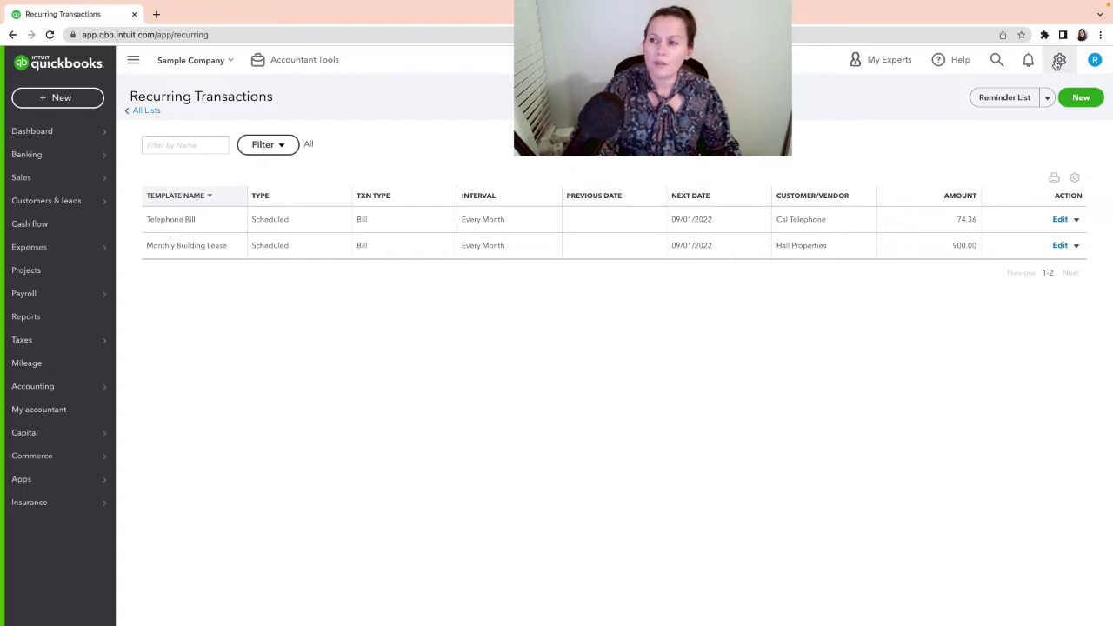
left_click(1058, 60)
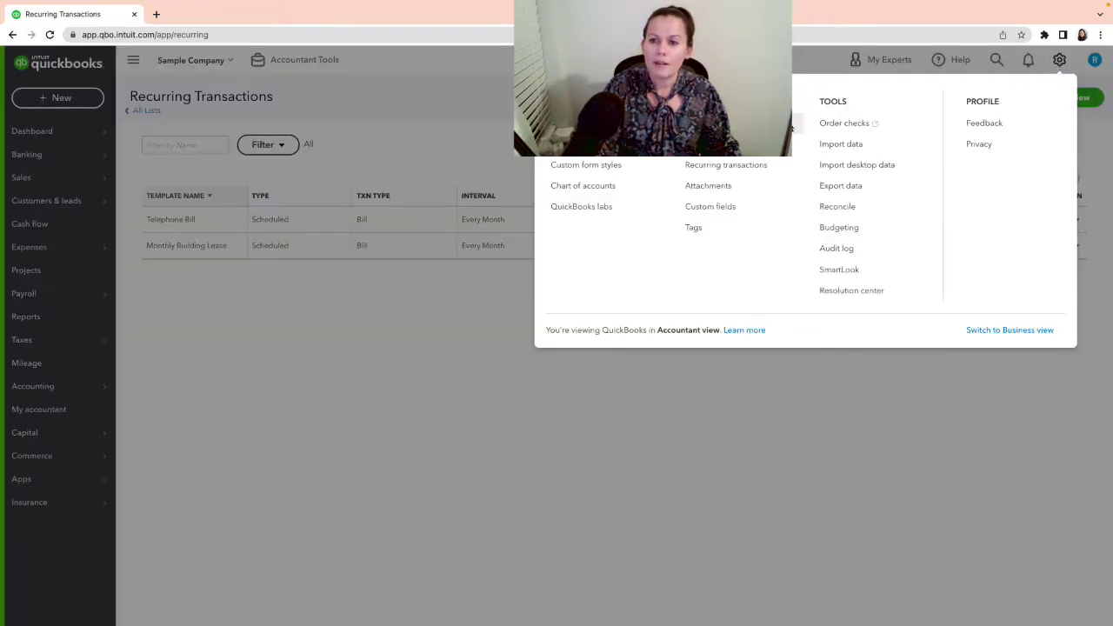
left_click(704, 122)
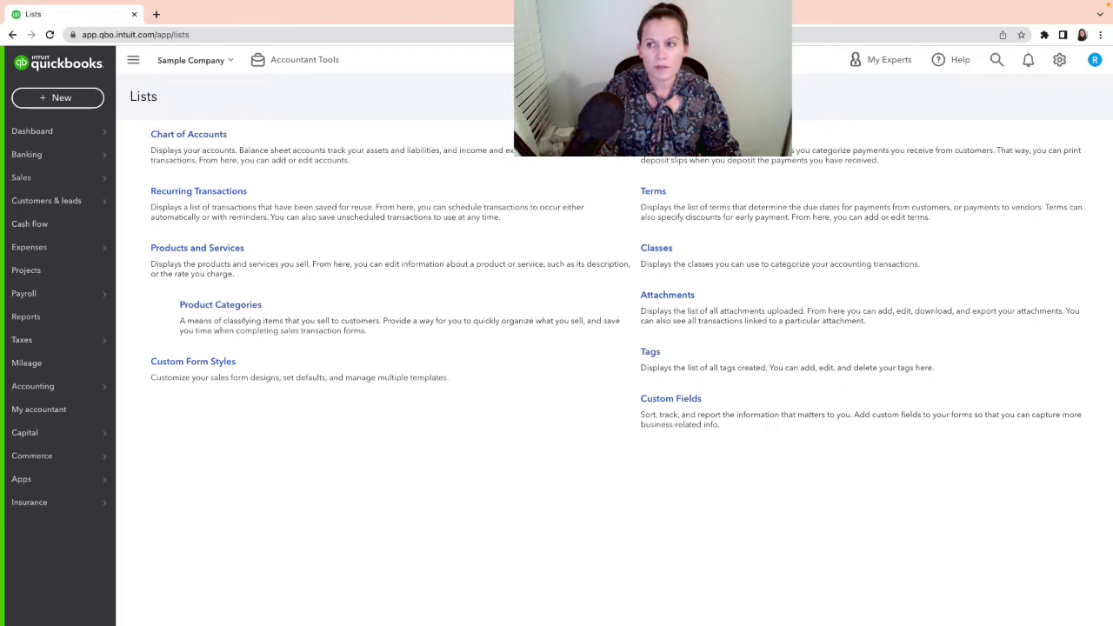
left_click(1059, 60)
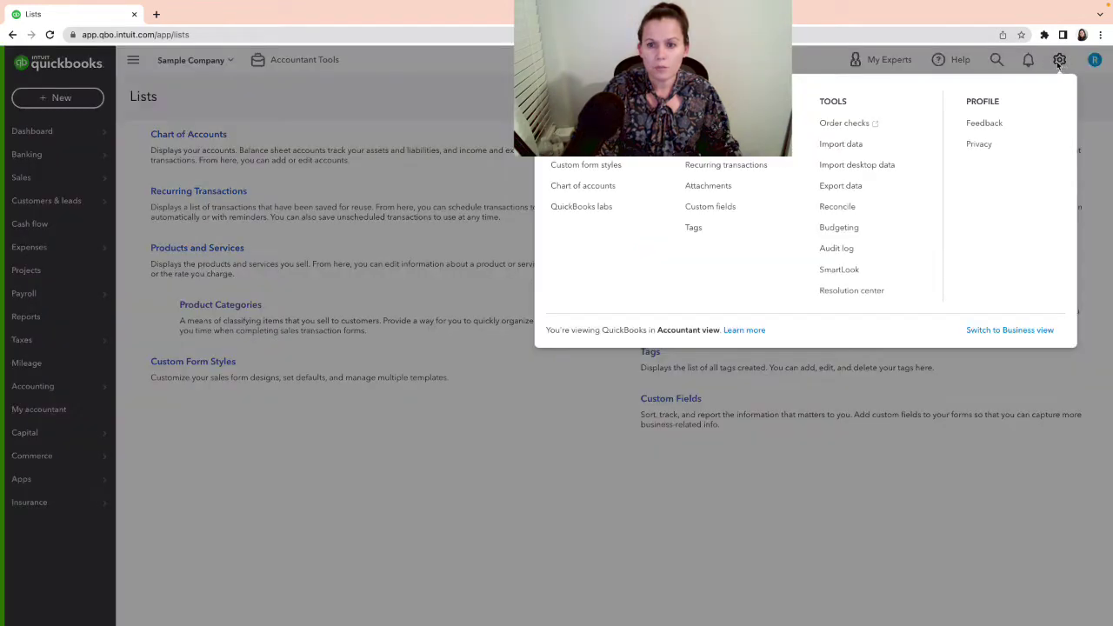
left_click(826, 122)
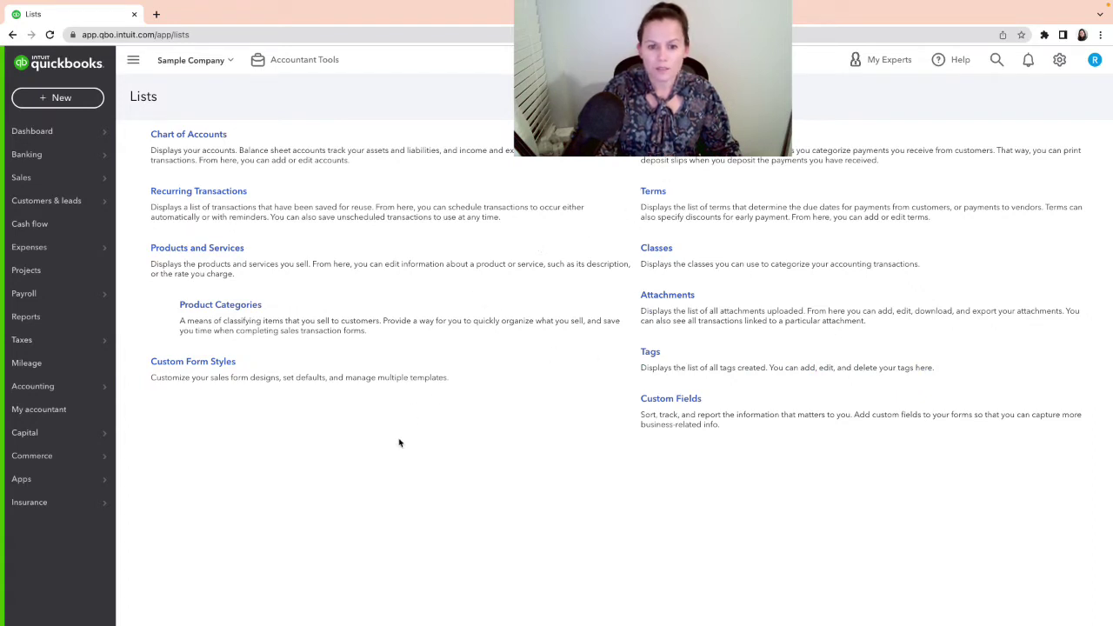
- Open Recurring Transactions from the Lists page
left_click(231, 192)
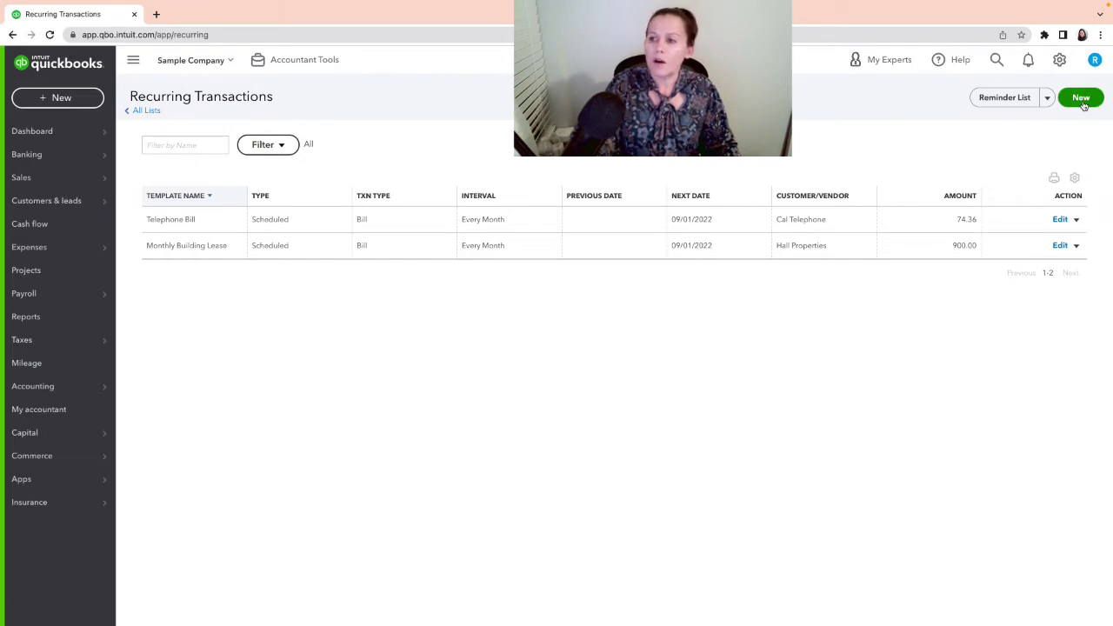
- Start a new recurring template and choose Bill from the Transaction Type list
left_click(1080, 98)
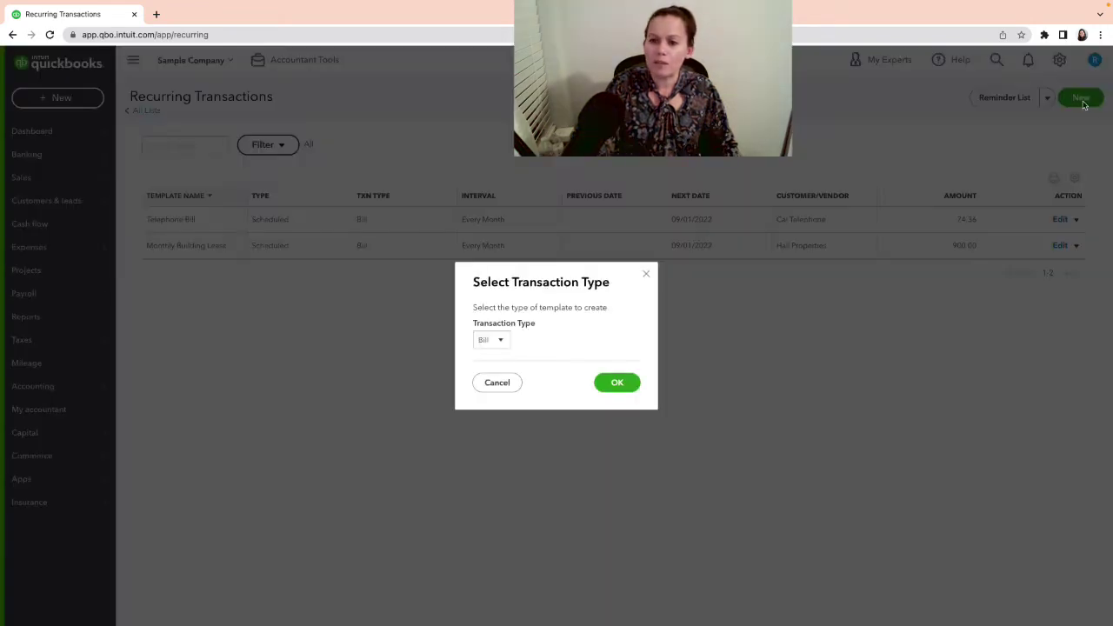
left_click(502, 342)
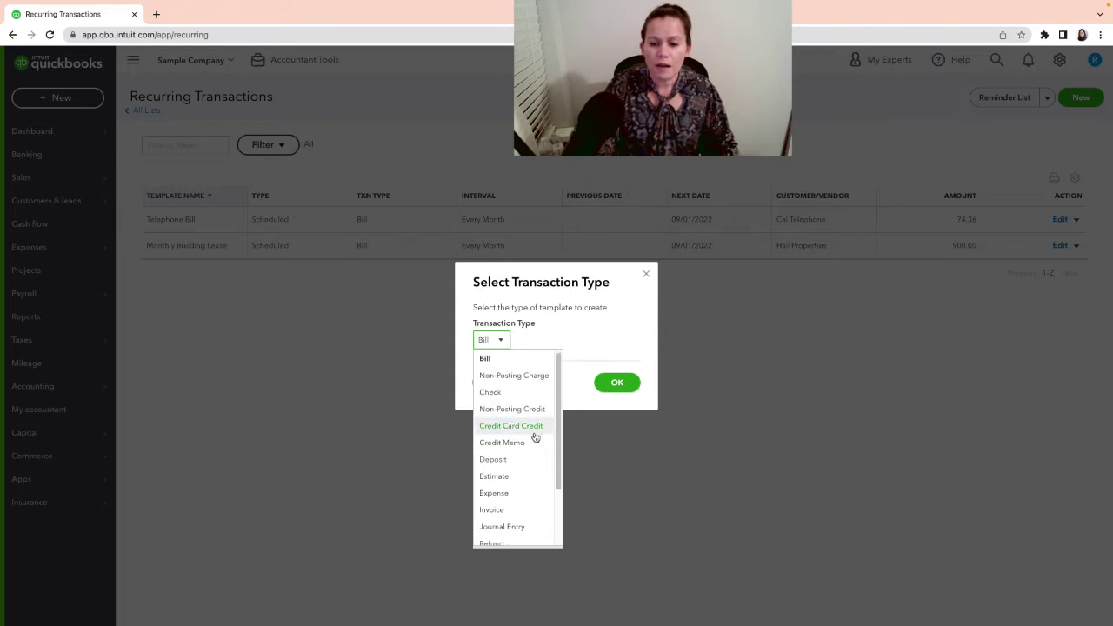
scroll(535, 435, "down", 1)
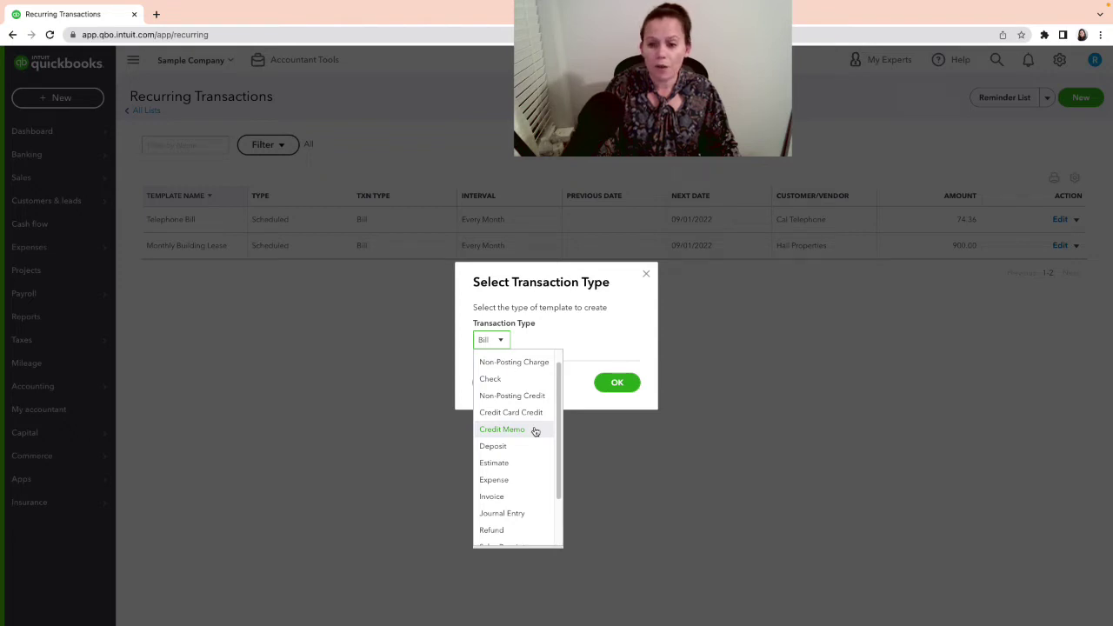
scroll(536, 432, "down", 1)
scroll(536, 432, "down", 1)
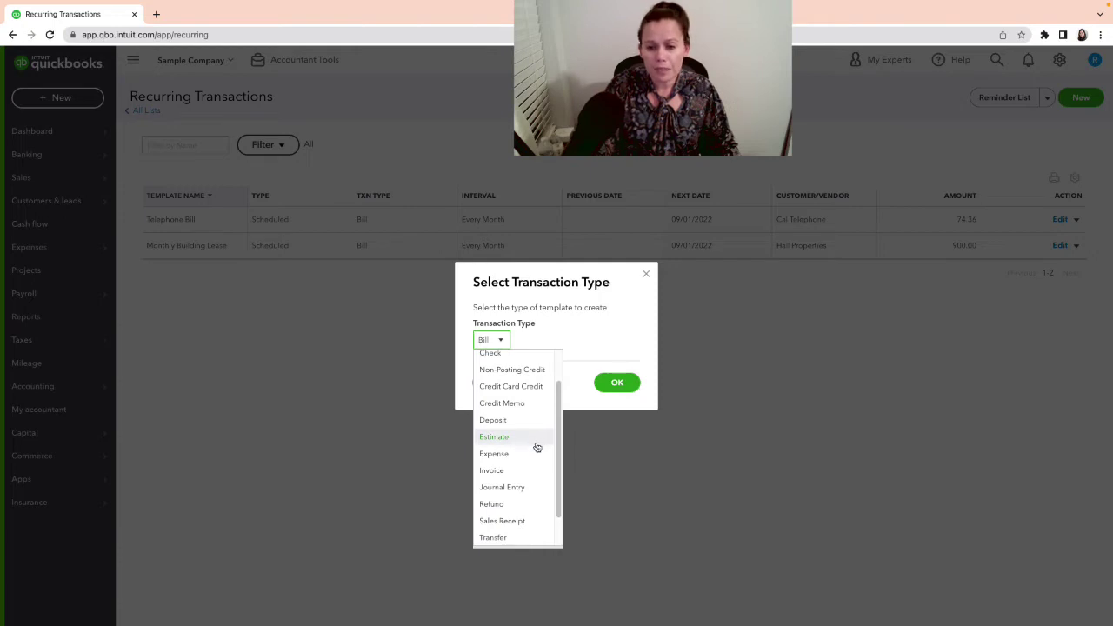
scroll(539, 446, "down", 2)
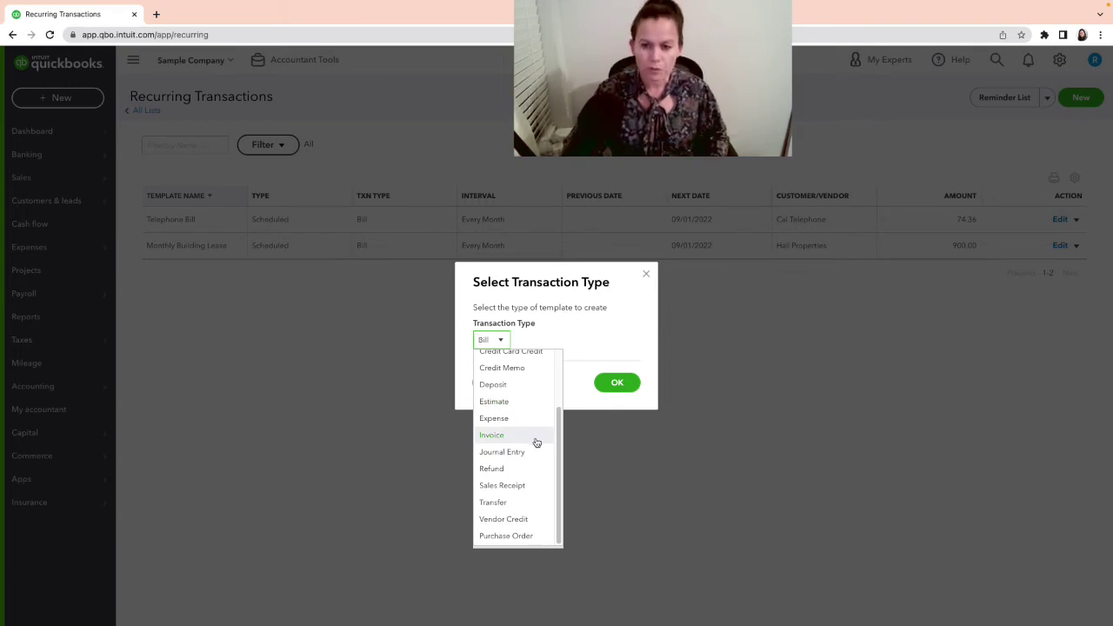
scroll(553, 470, "up", 1)
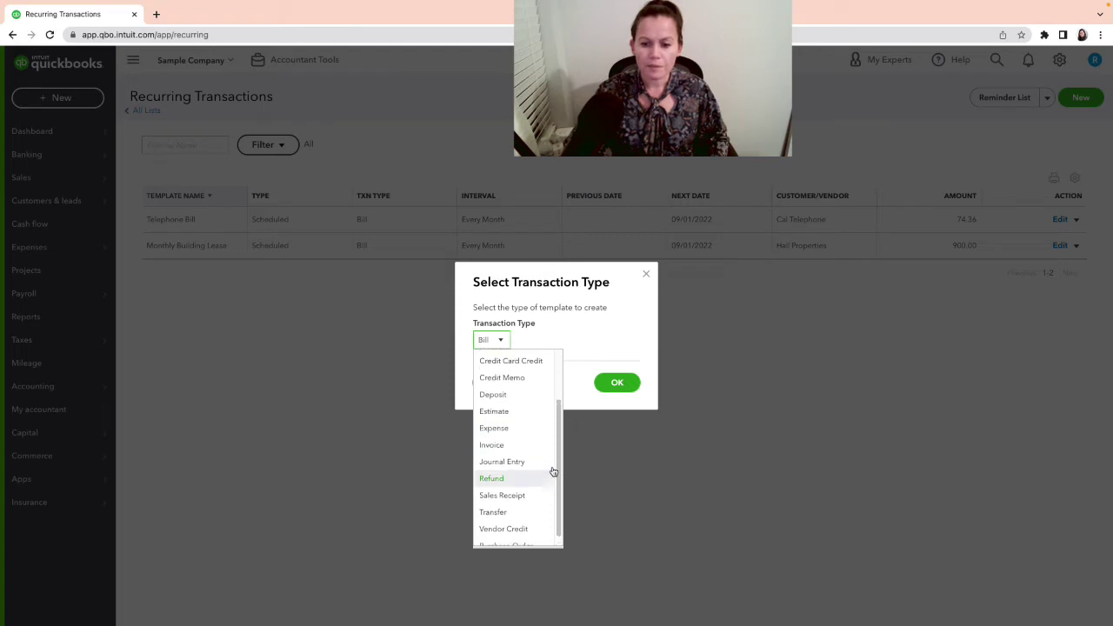
scroll(554, 469, "down", 1)
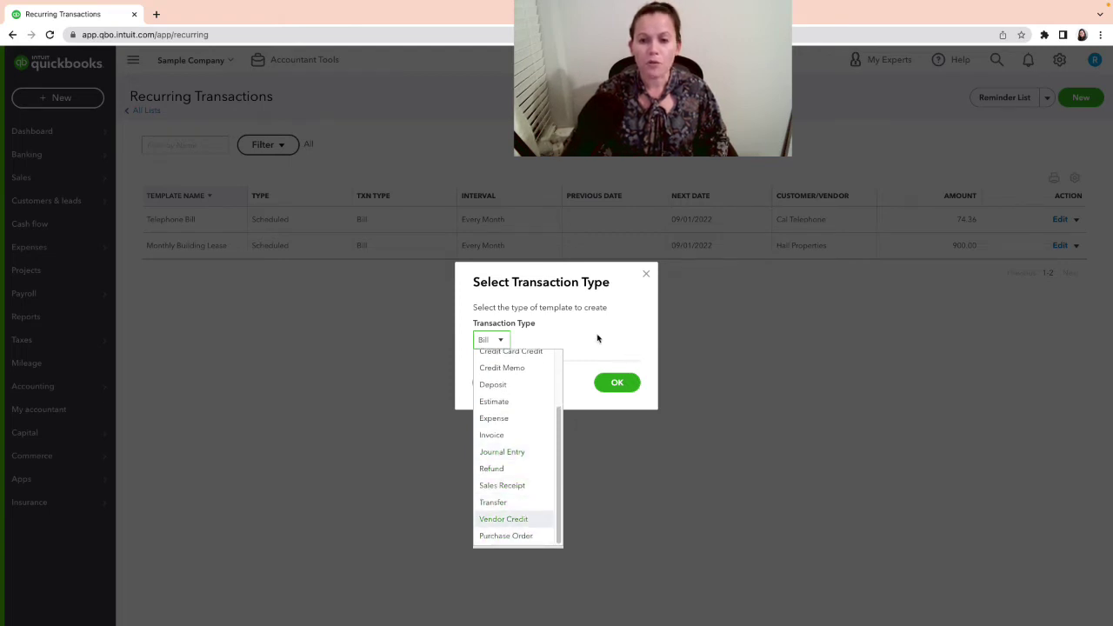
left_click_drag(559, 417, 561, 328)
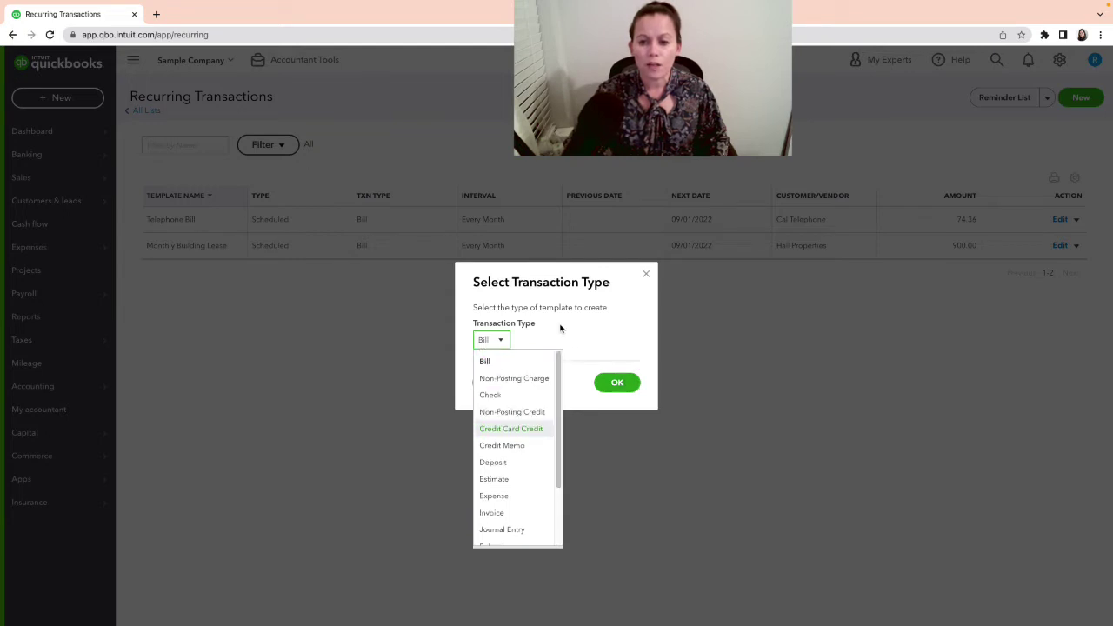
left_click(500, 360)
- Open the recurring bill form and set the vendor to Brosnahan Insurance Agency
left_click(617, 383)
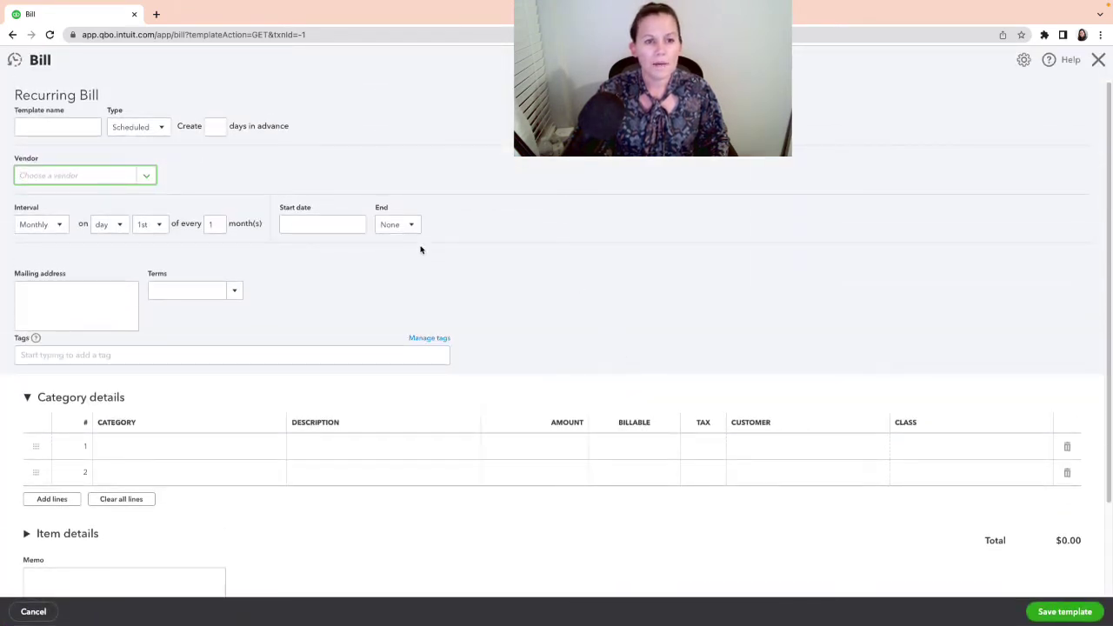
left_click(139, 181)
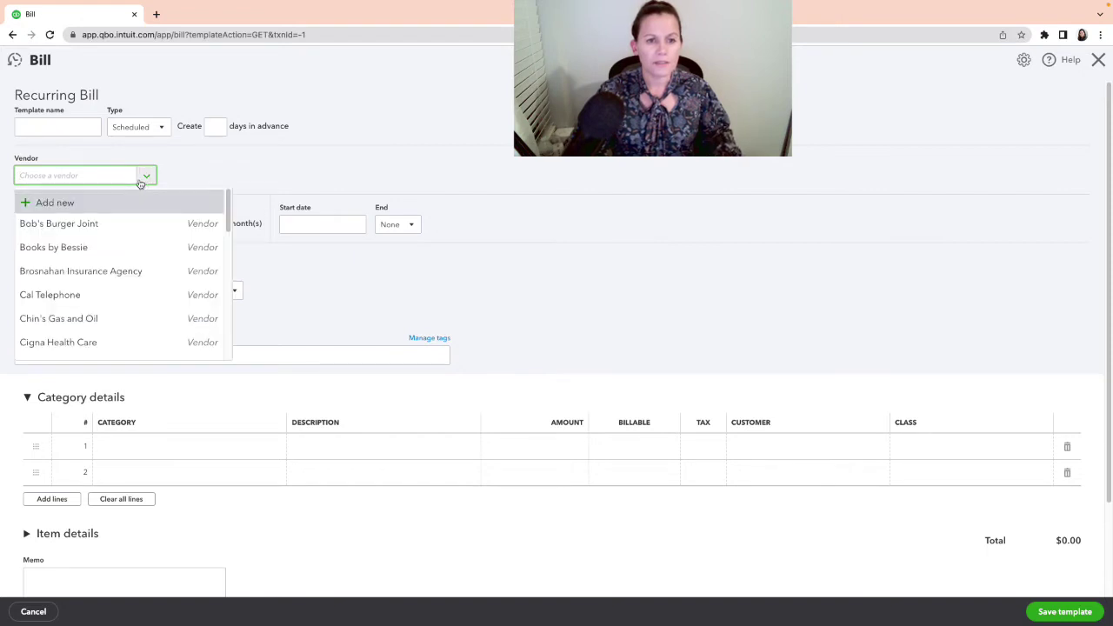
left_click(91, 223)
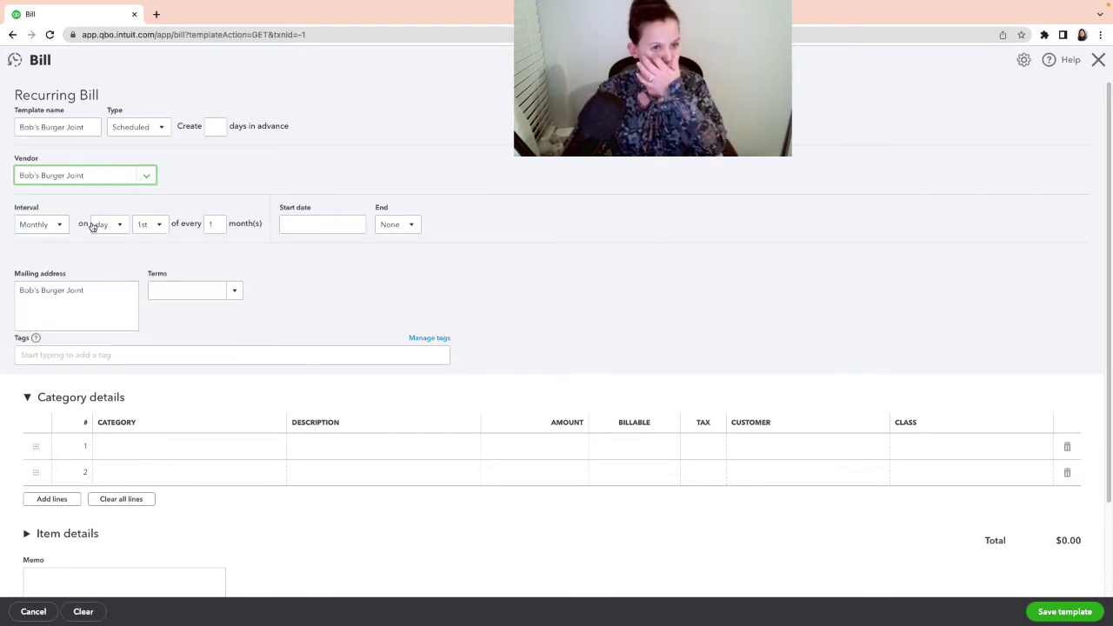
left_click(145, 177)
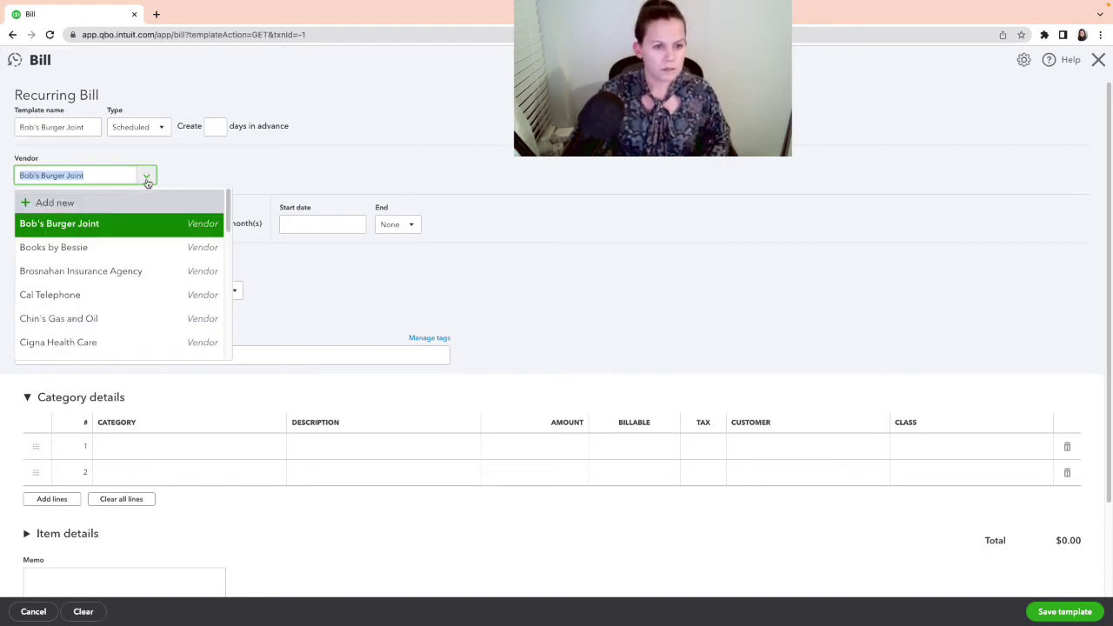
left_click(111, 272)
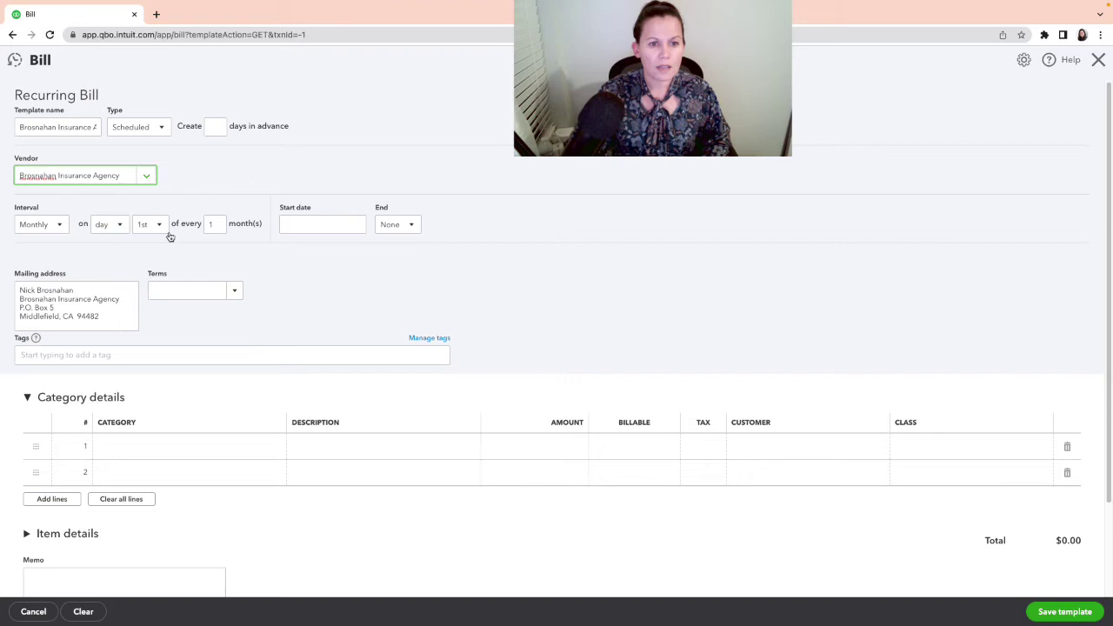
- Schedule the bill Monthly starting 11/01/2022 with Net 10 payment terms
left_click(358, 226)
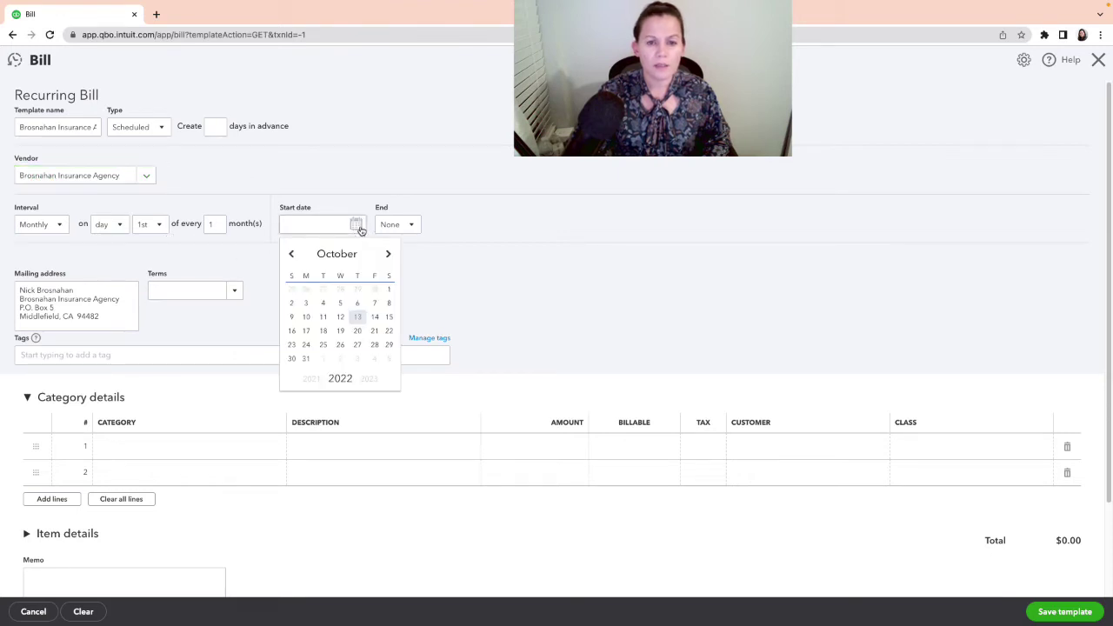
left_click(105, 255)
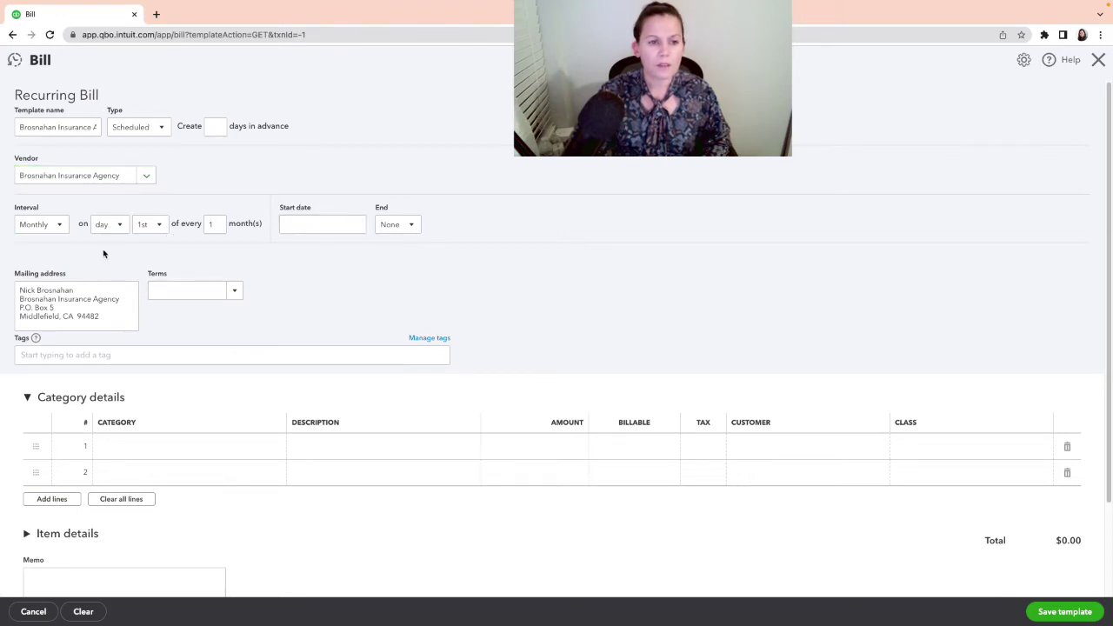
left_click(59, 227)
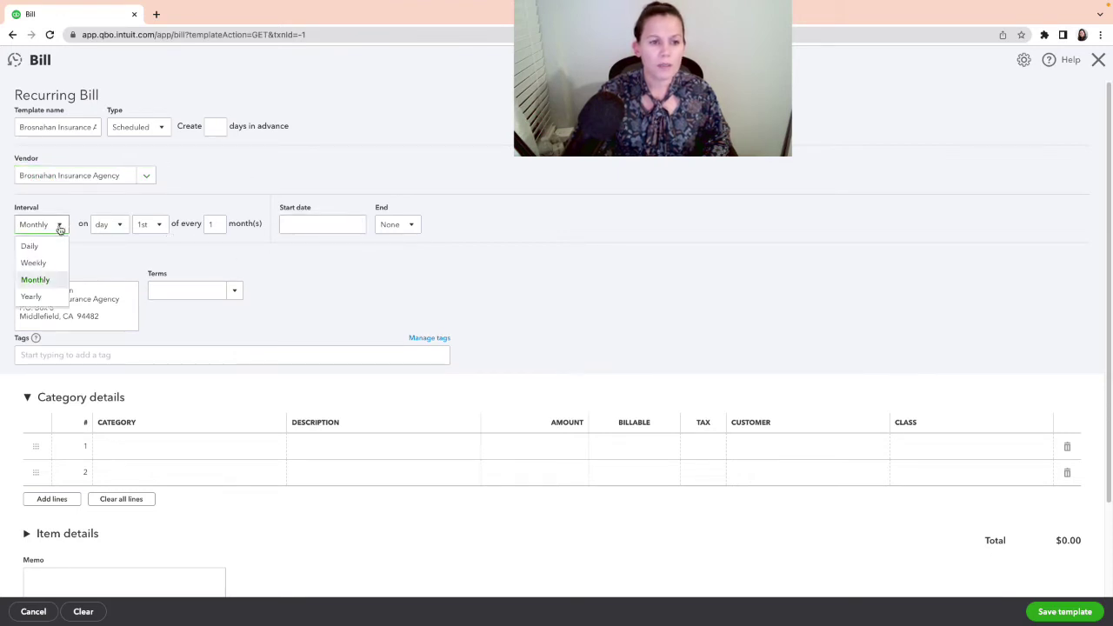
left_click(54, 278)
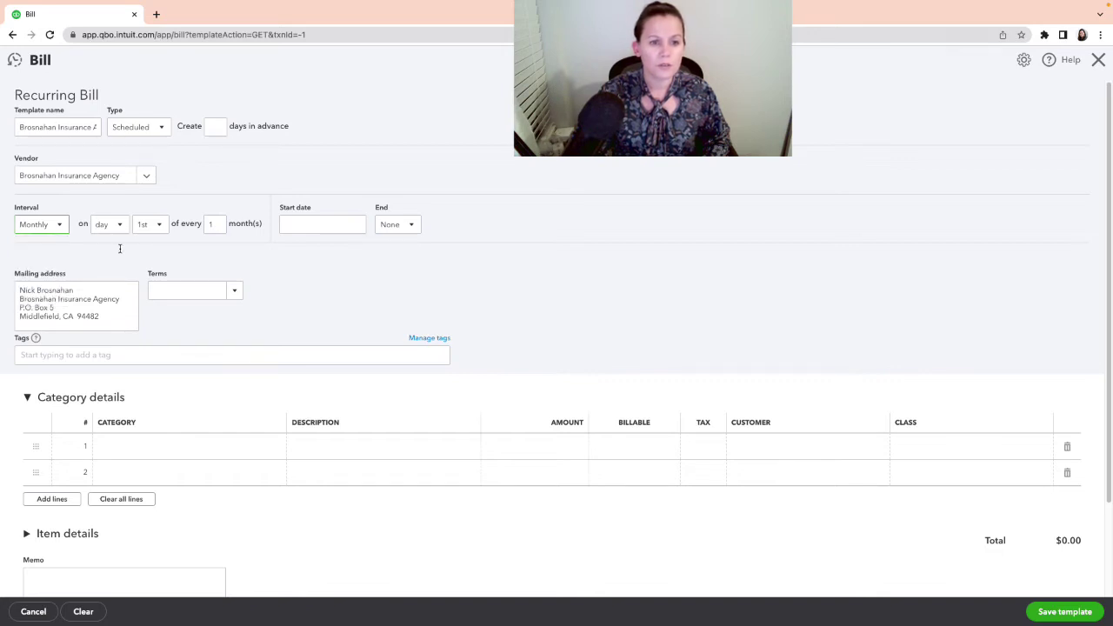
left_click(357, 225)
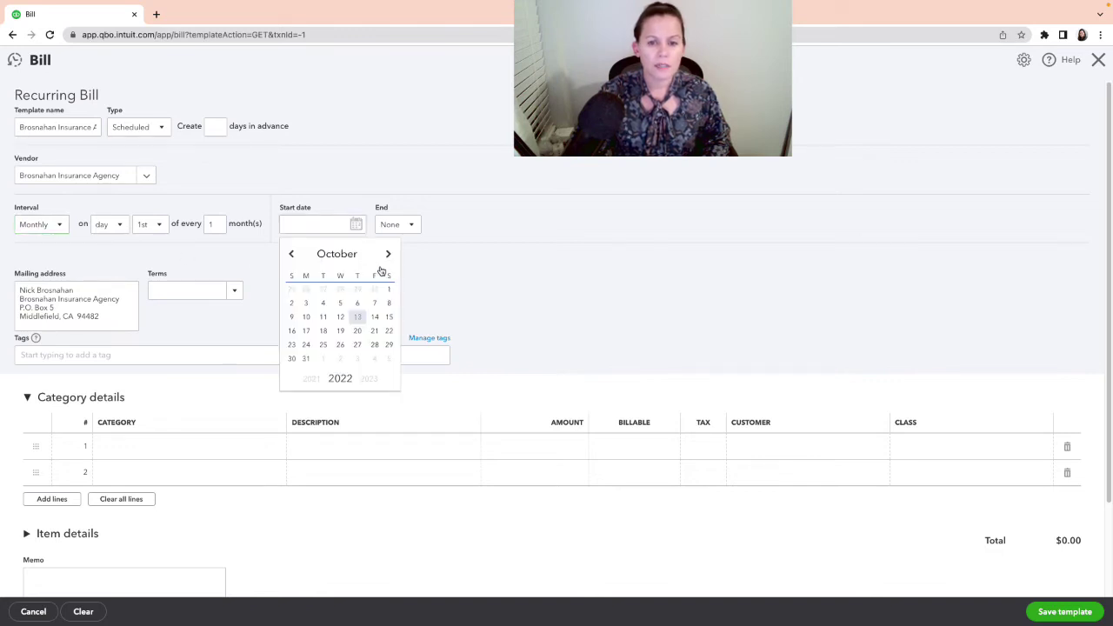
left_click(388, 254)
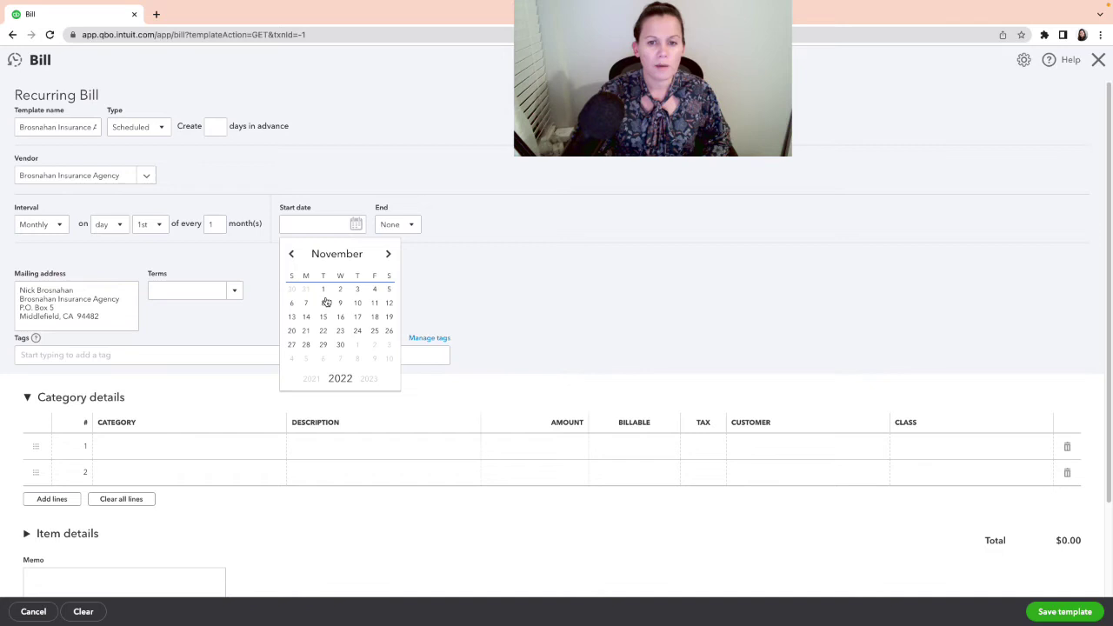
left_click(322, 289)
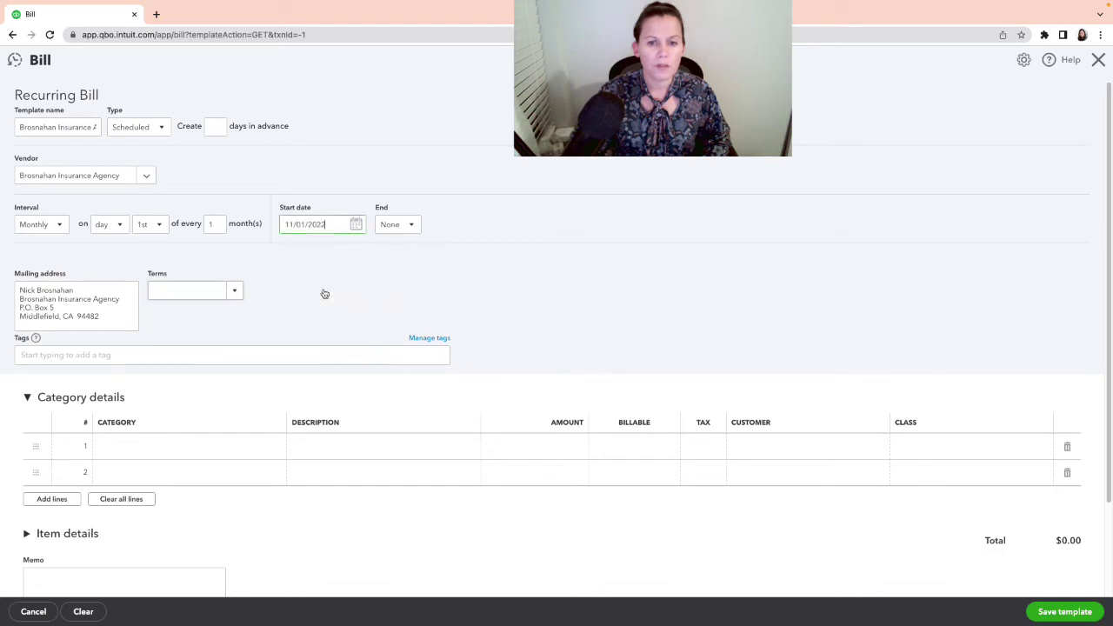
left_click(234, 292)
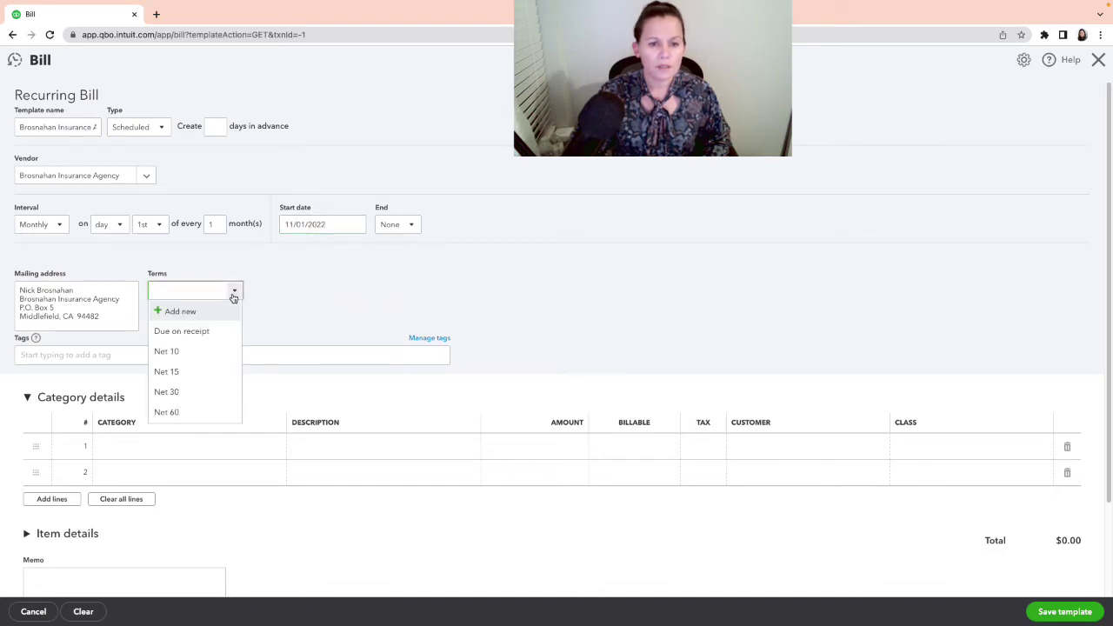
left_click(177, 349)
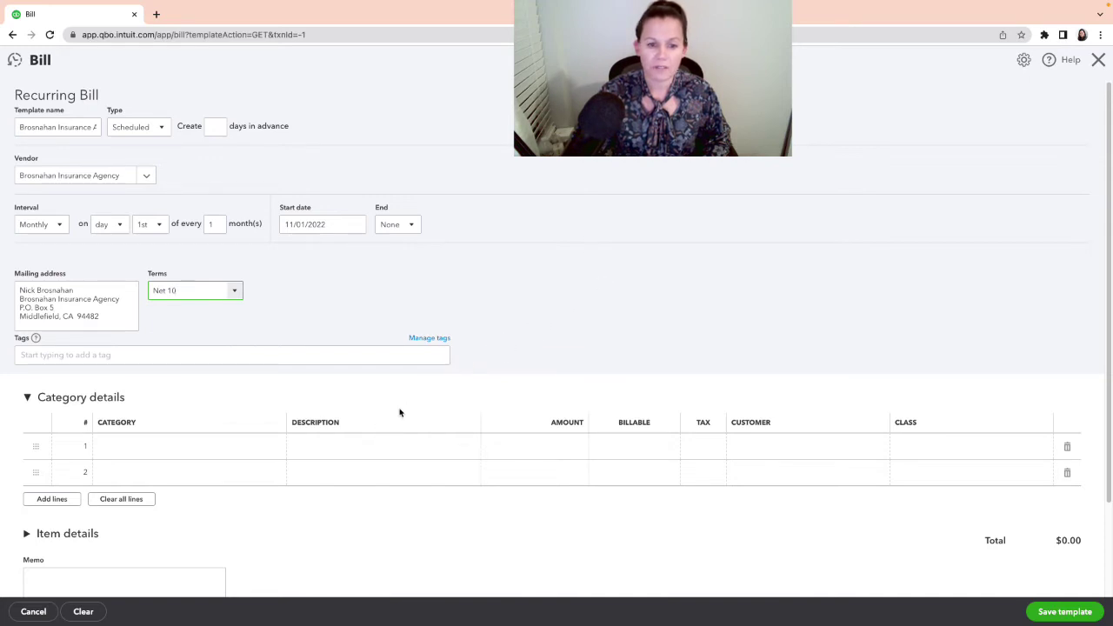
left_click(226, 445)
- Add an Insurance category line with an amount of 200.00
left_click(278, 450)
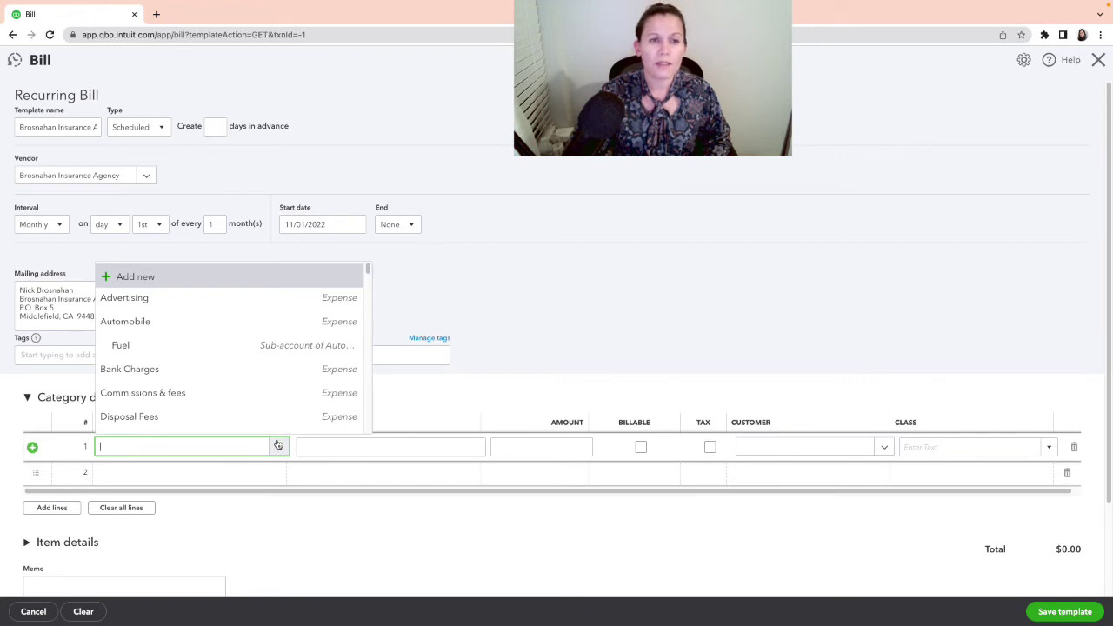
scroll(228, 387, "down", 1)
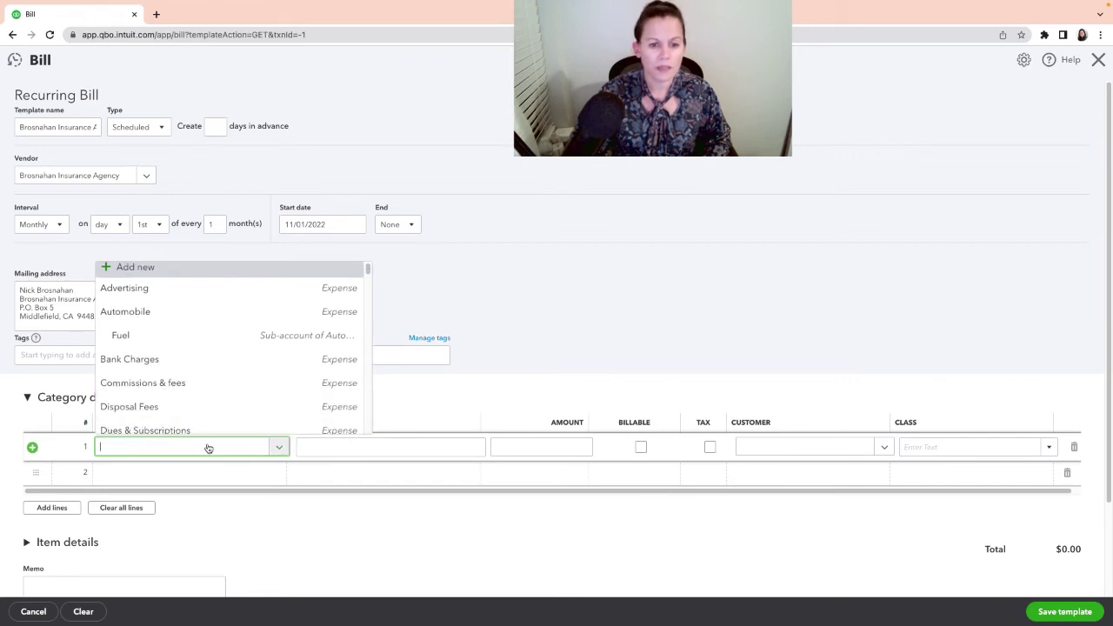
type("rent")
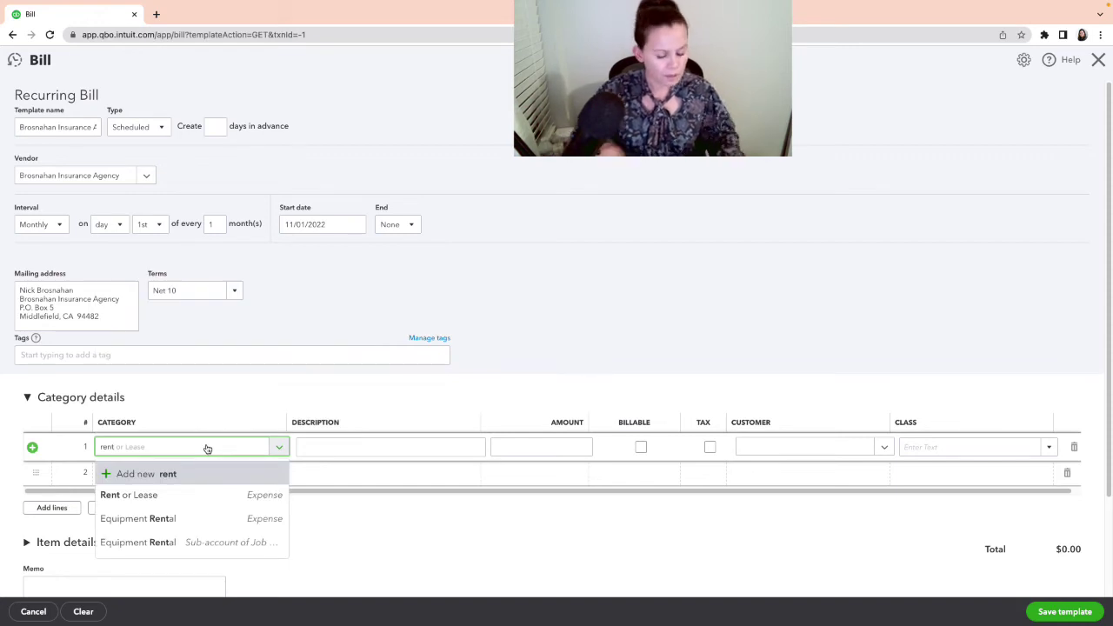
key("BackSpace")
key("BackSpace")
key("BackSpace")
key("BackSpace")
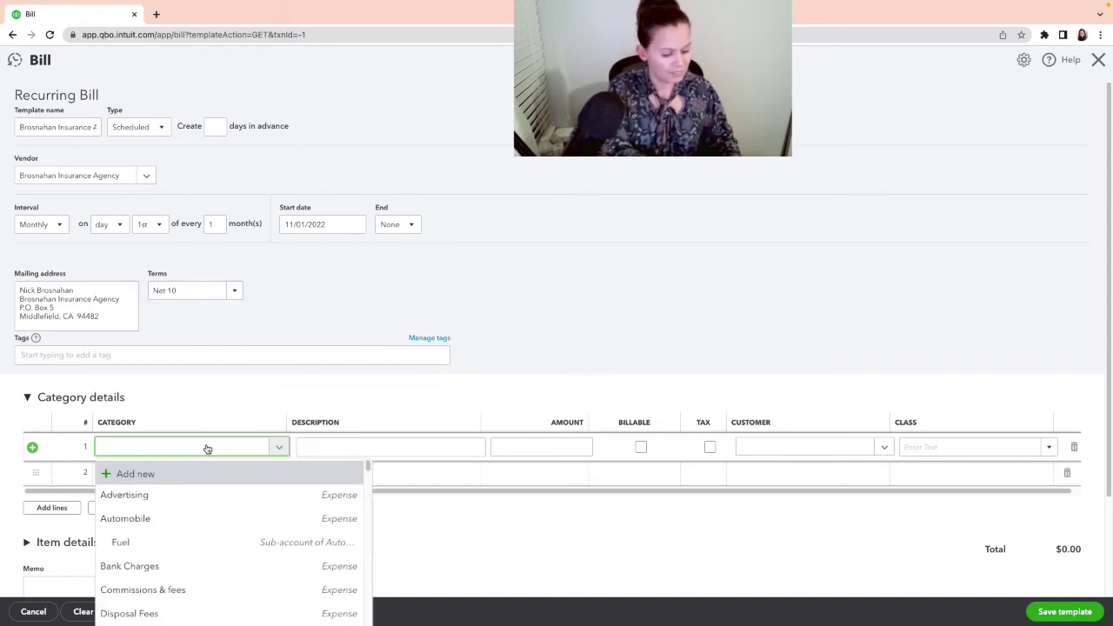
type("insurance")
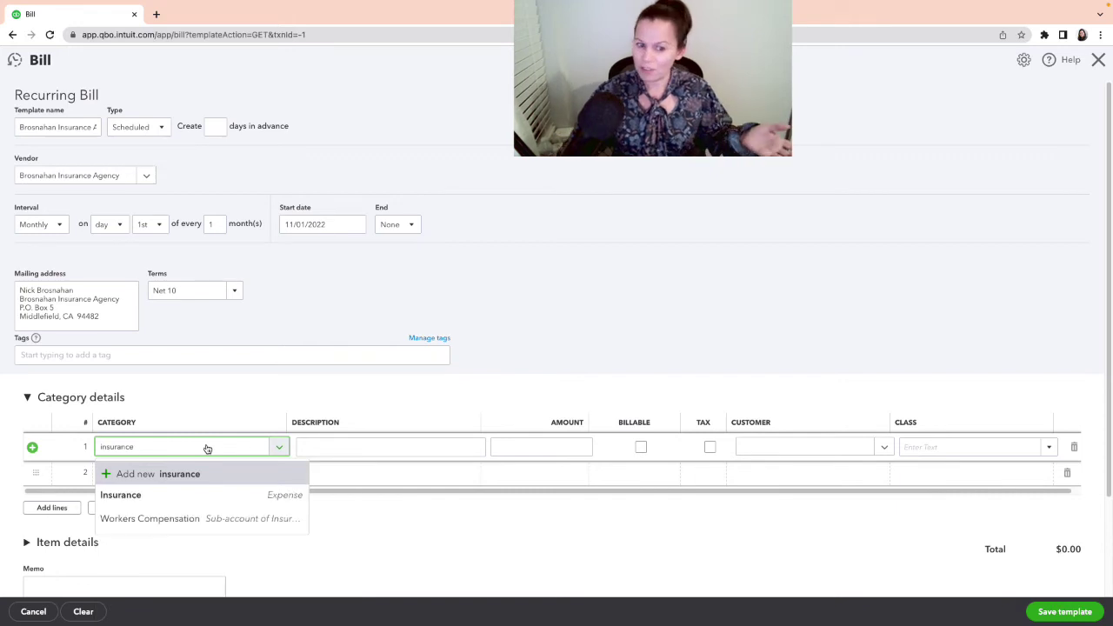
left_click(138, 497)
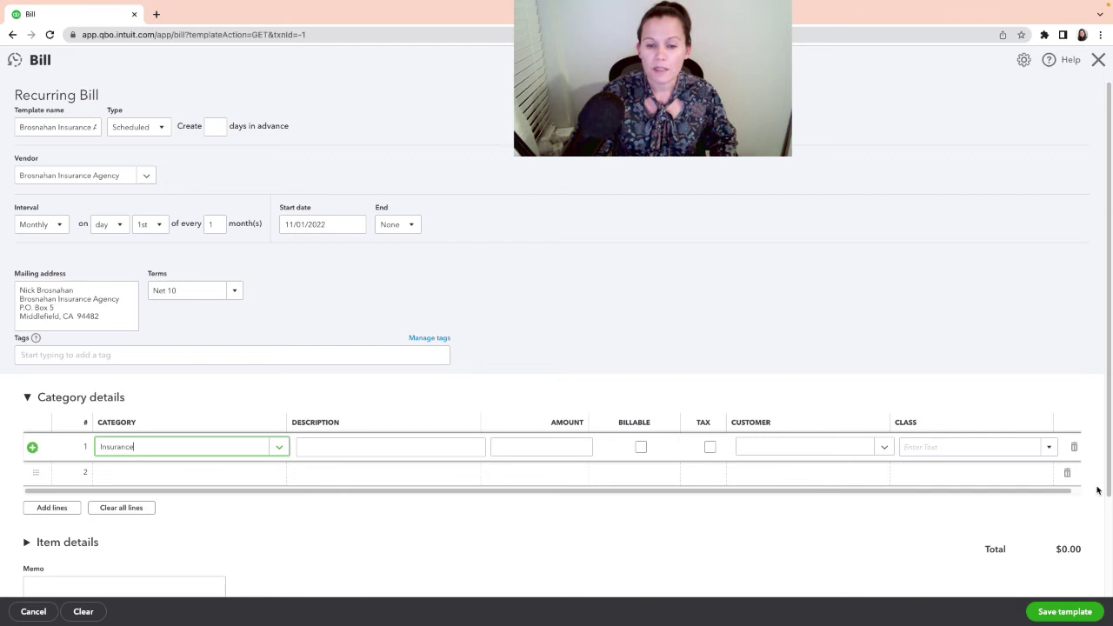
left_click(581, 445)
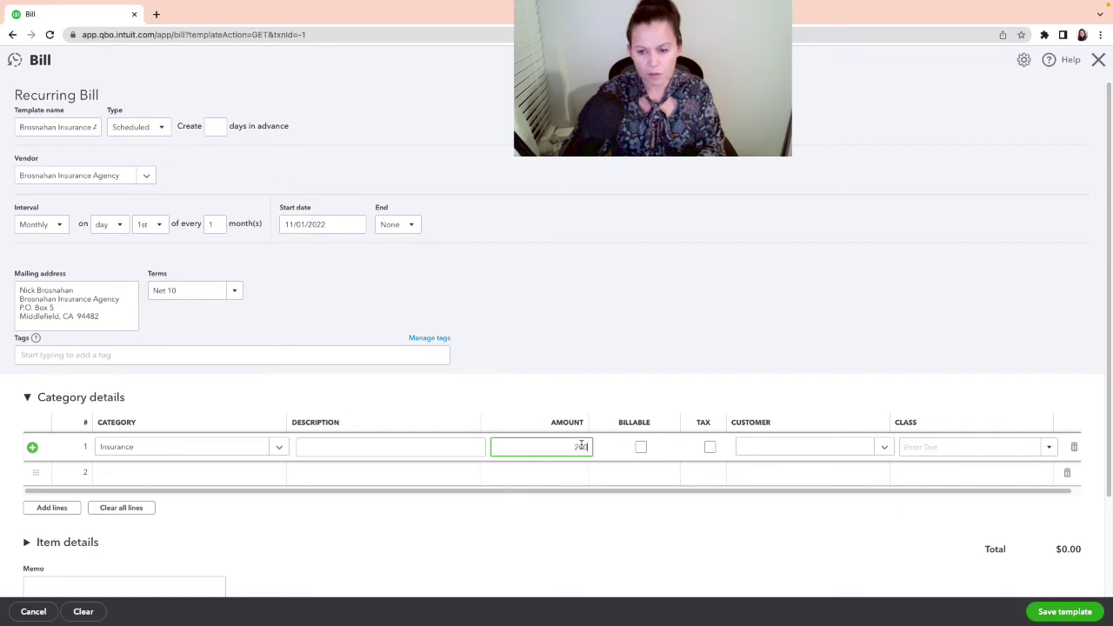
left_click(606, 541)
scroll(652, 504, "down", 2)
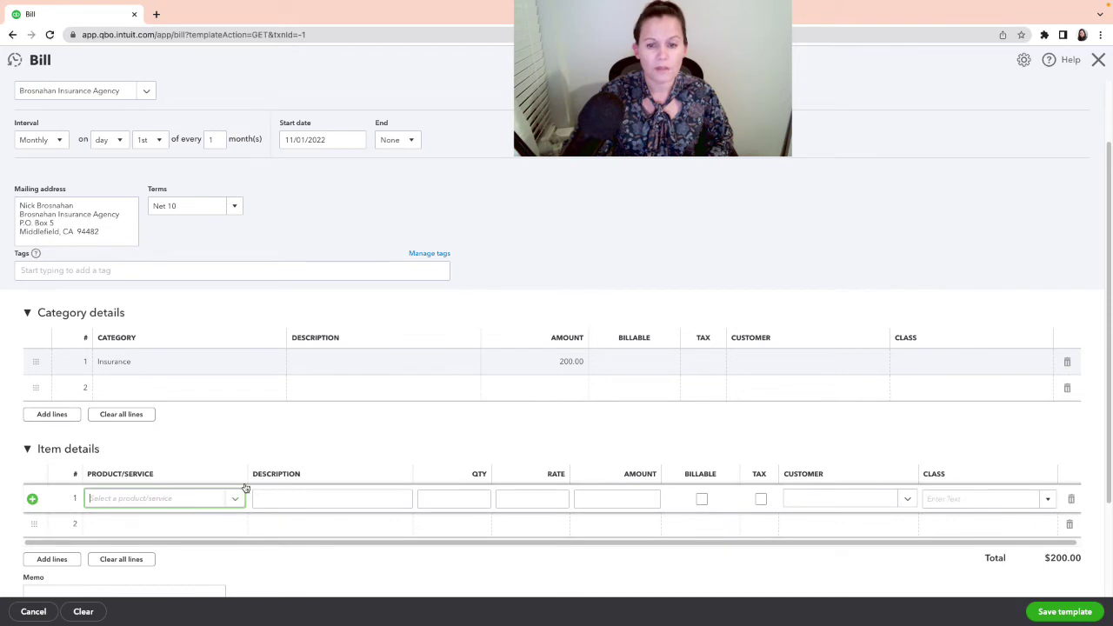
- Collapse Item details and save the $200 monthly Brosnahan Insurance Agency template
left_click(236, 498)
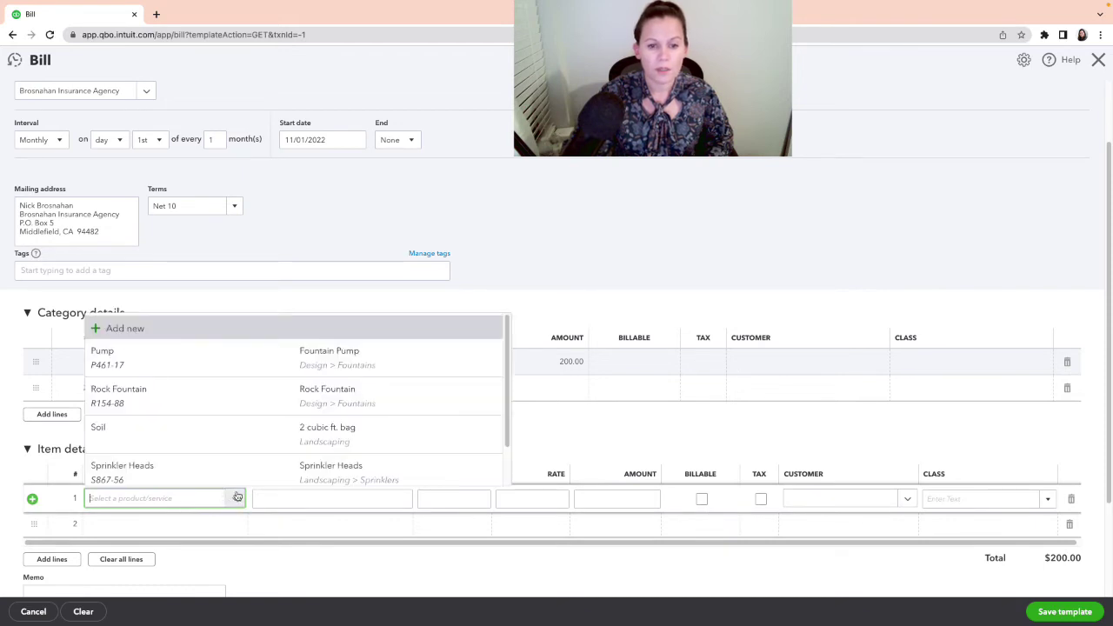
left_click(579, 459)
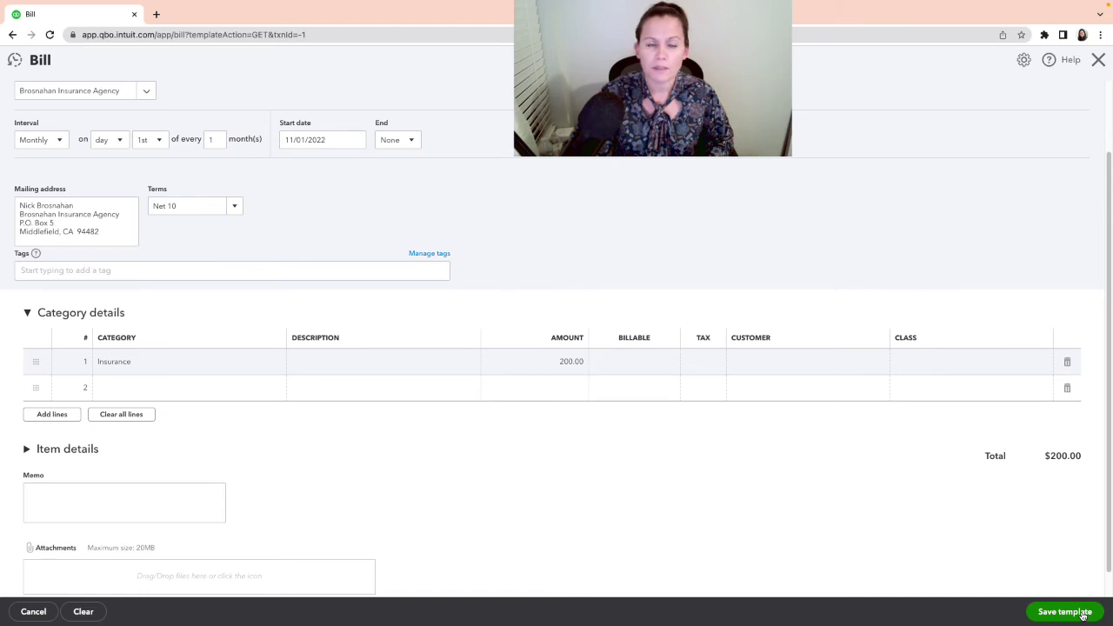
left_click(1083, 614)
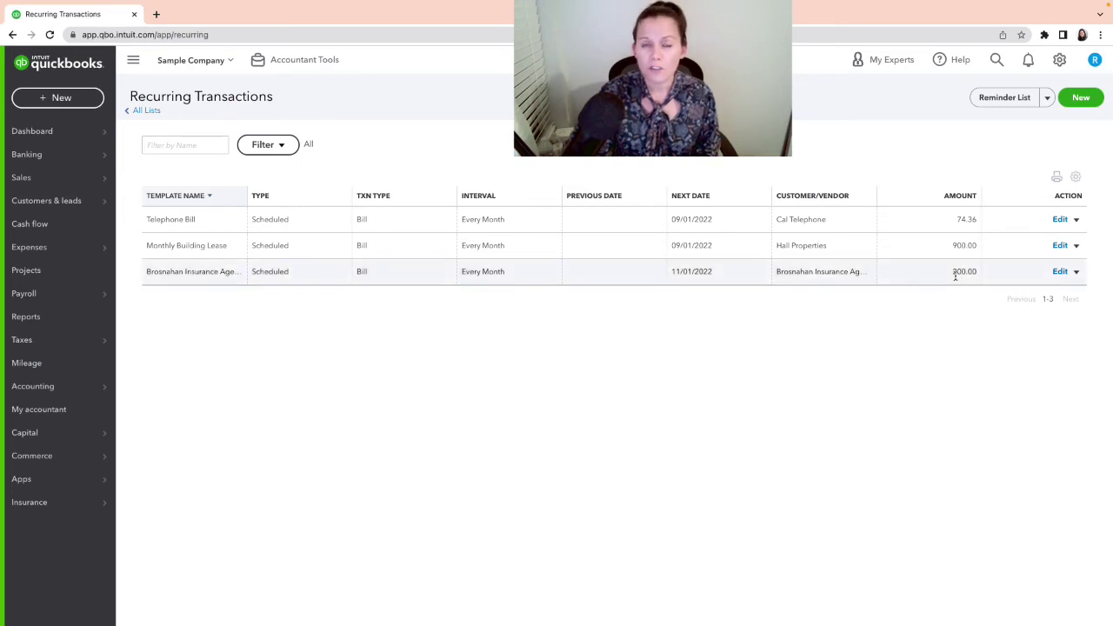
- Review the five open bills in Pay Bills, then close it without paying
left_click(40, 99)
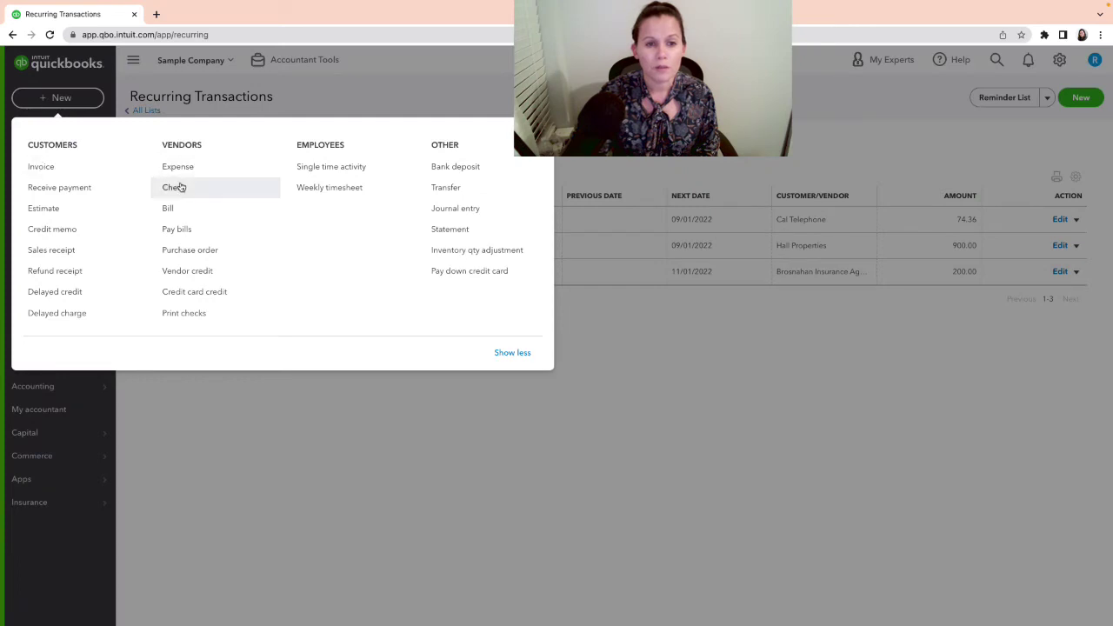
left_click(176, 229)
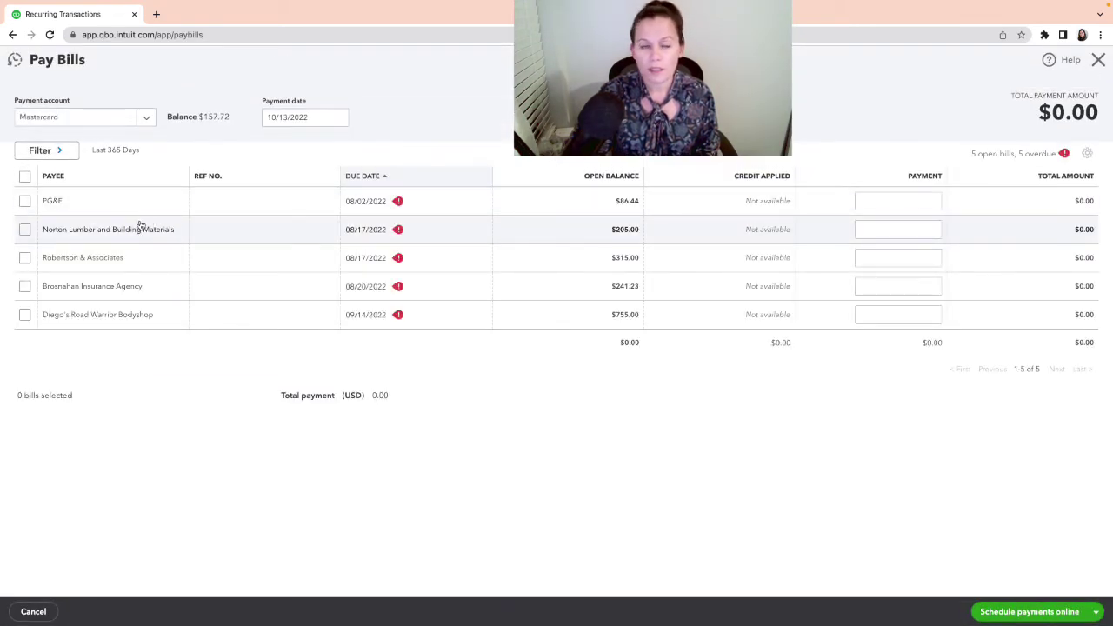
left_click(1098, 60)
- Open the Banking page and dismiss the bank connection welcome message
mouse_move(48, 156)
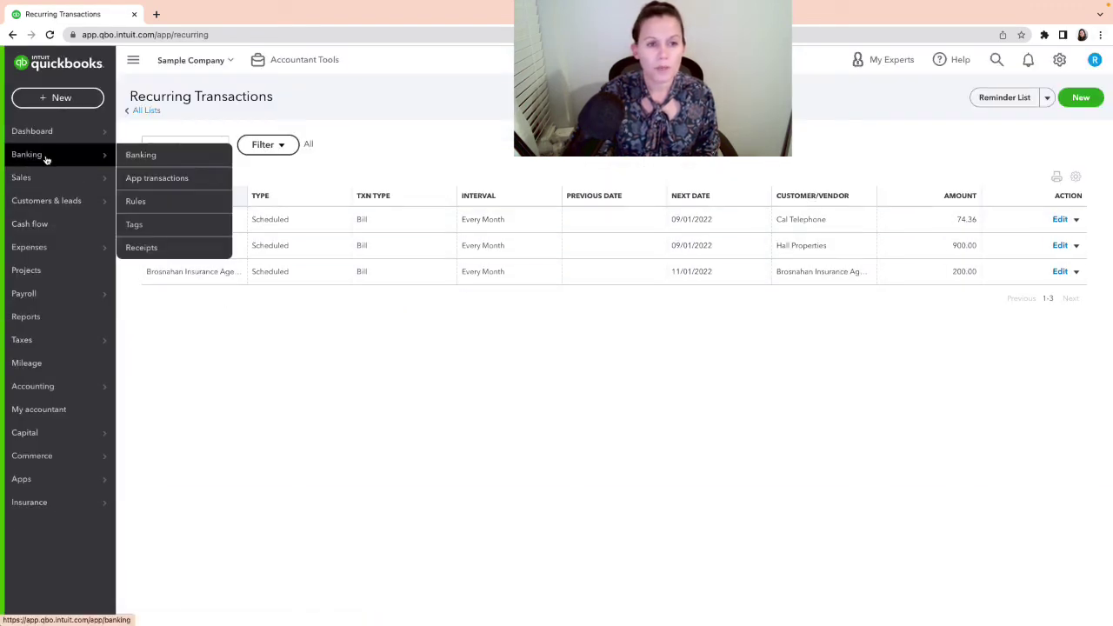
left_click(153, 160)
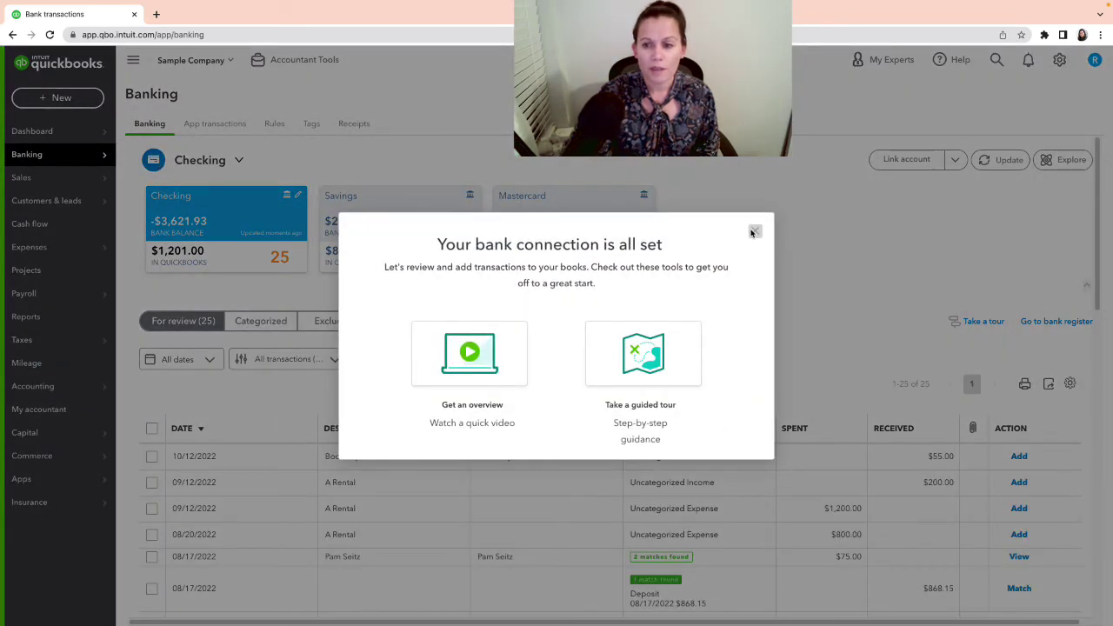
left_click(755, 230)
- Match the $114.09 PG&E bank transaction to its bill payment
scroll(811, 435, "down", 5)
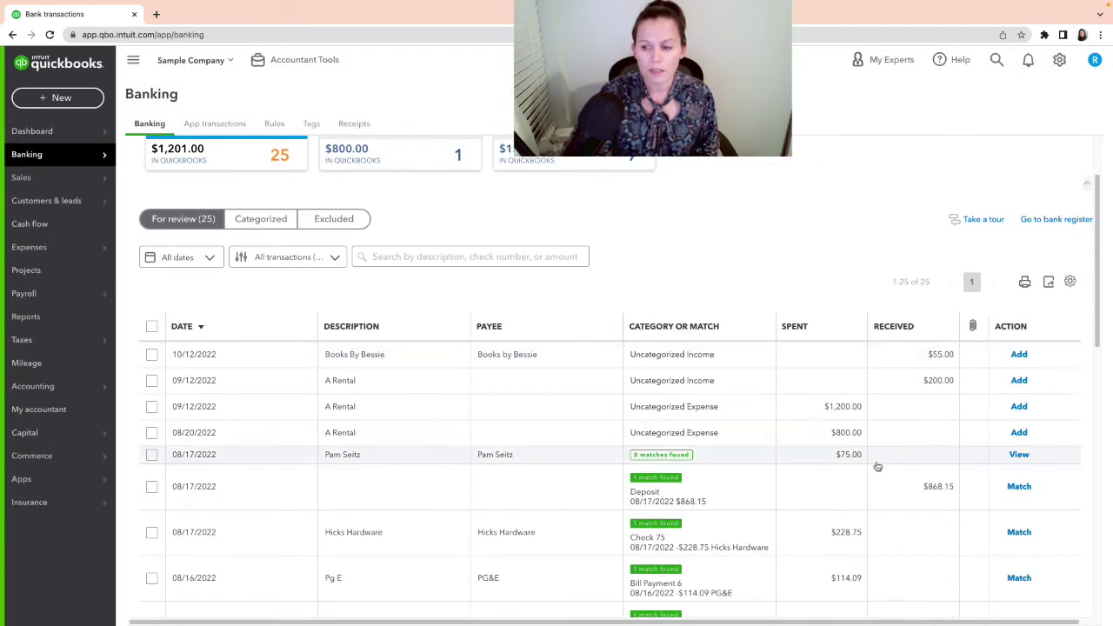
scroll(878, 465, "down", 1)
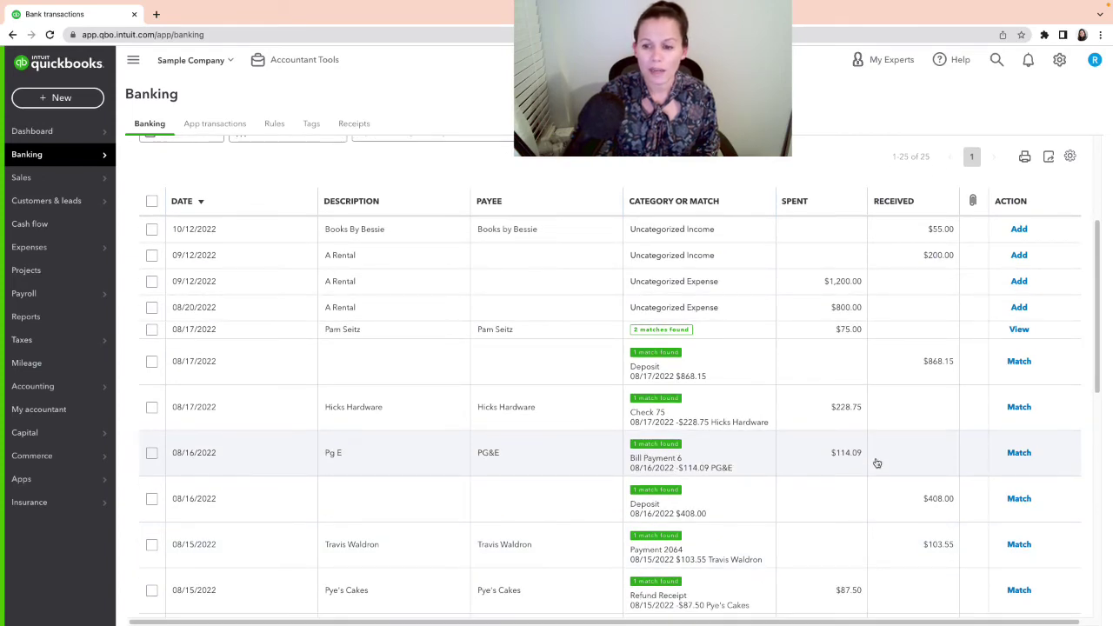
scroll(860, 461, "down", 1)
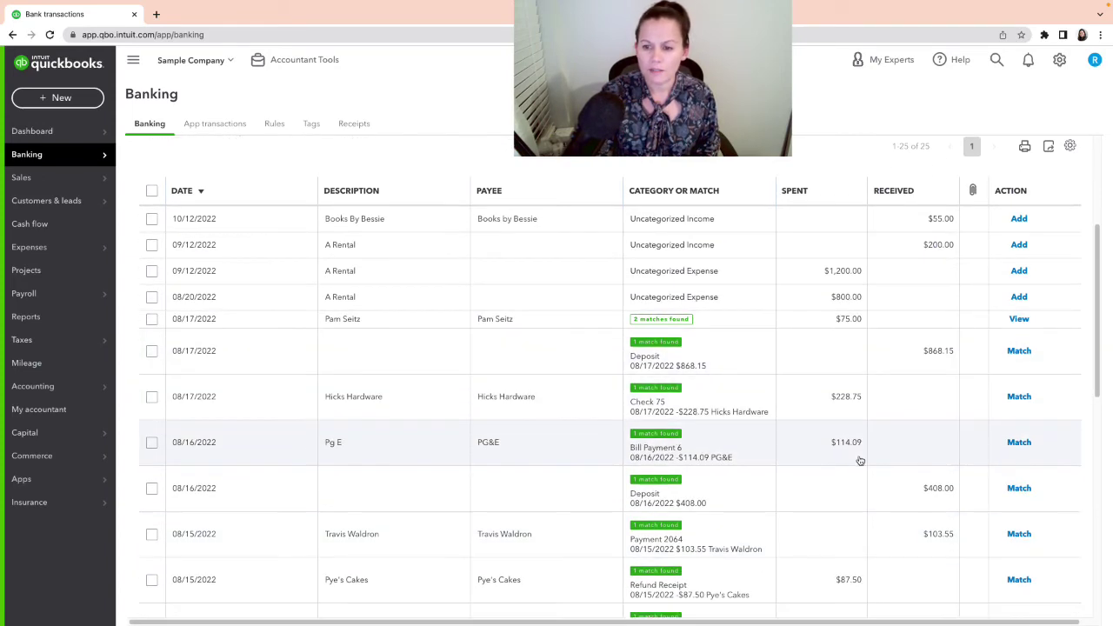
scroll(860, 460, "down", 1)
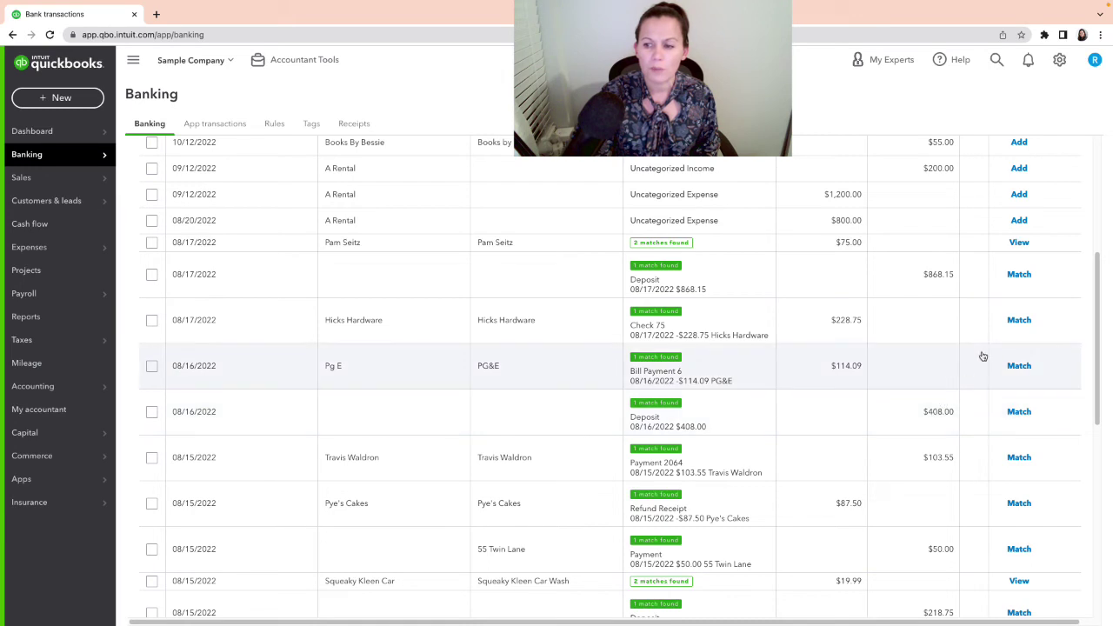
left_click(1018, 366)
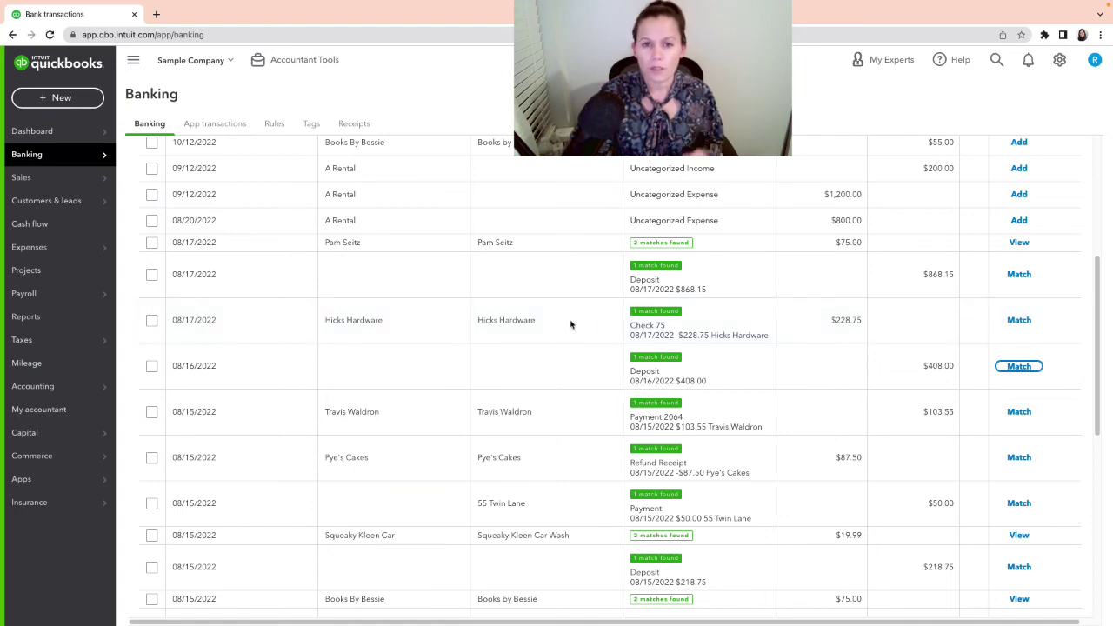
scroll(407, 287, "up", 1)
scroll(407, 287, "up", 3)
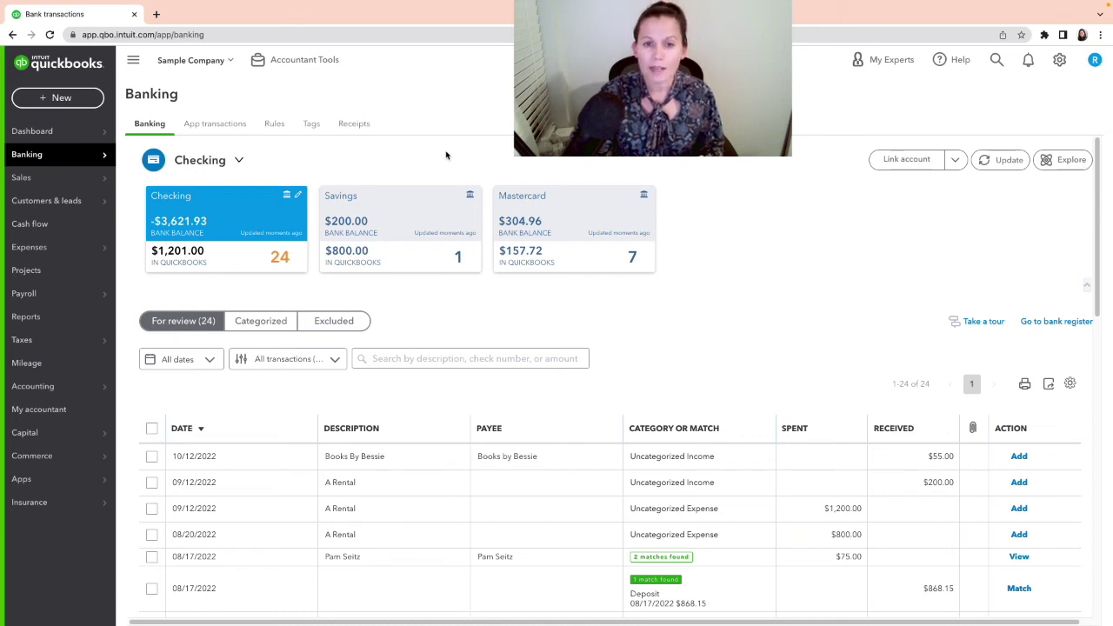
- Open the Banking Rules tab and its empty full rules list
left_click(277, 123)
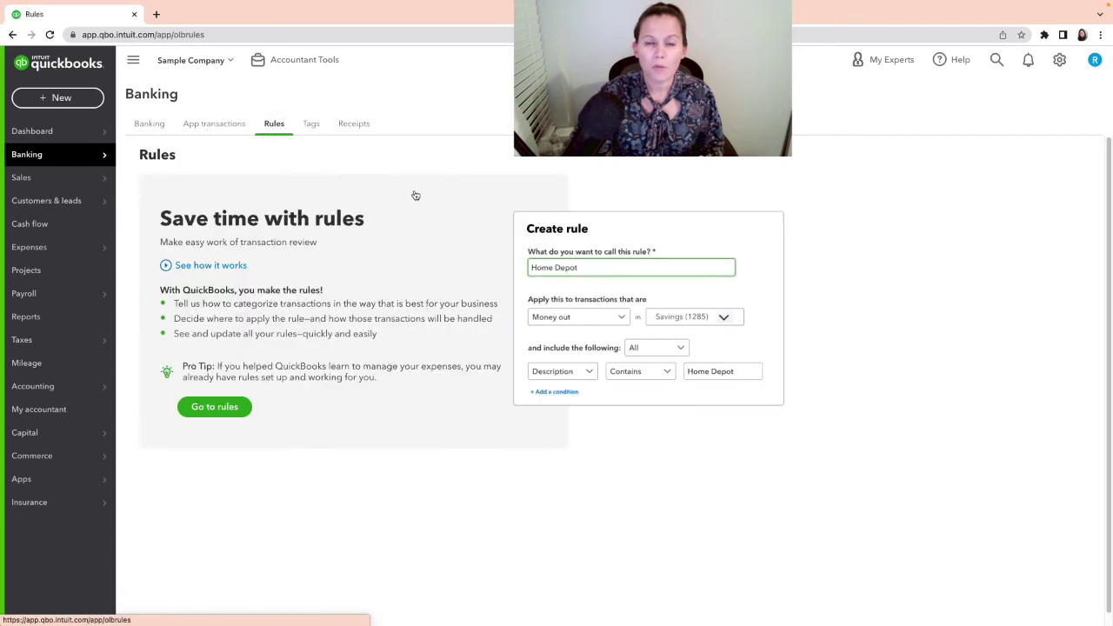
left_click(244, 414)
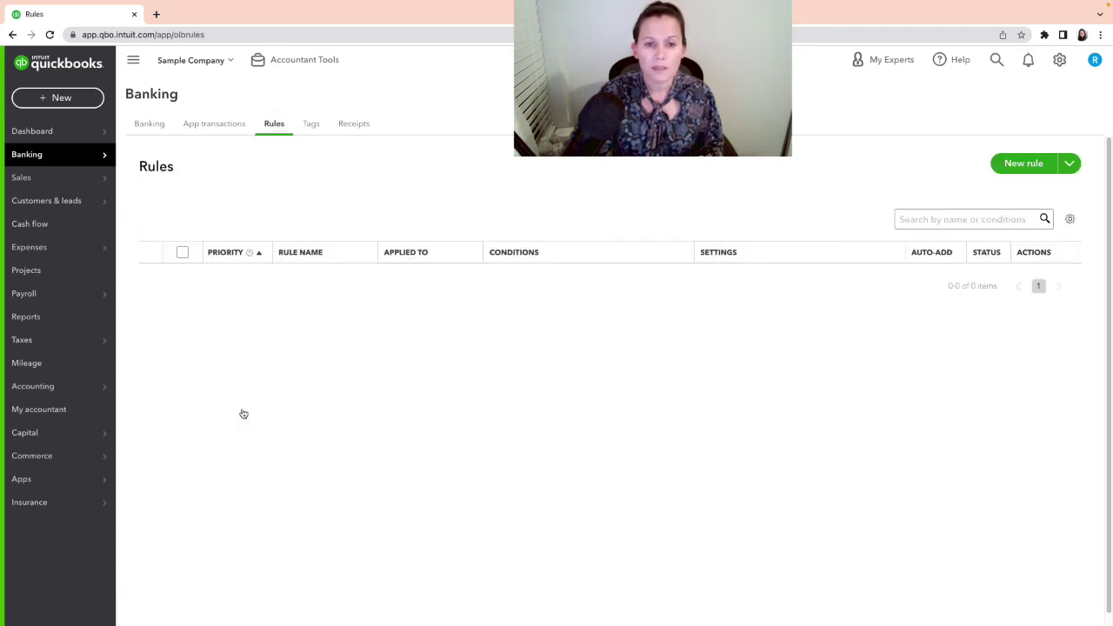